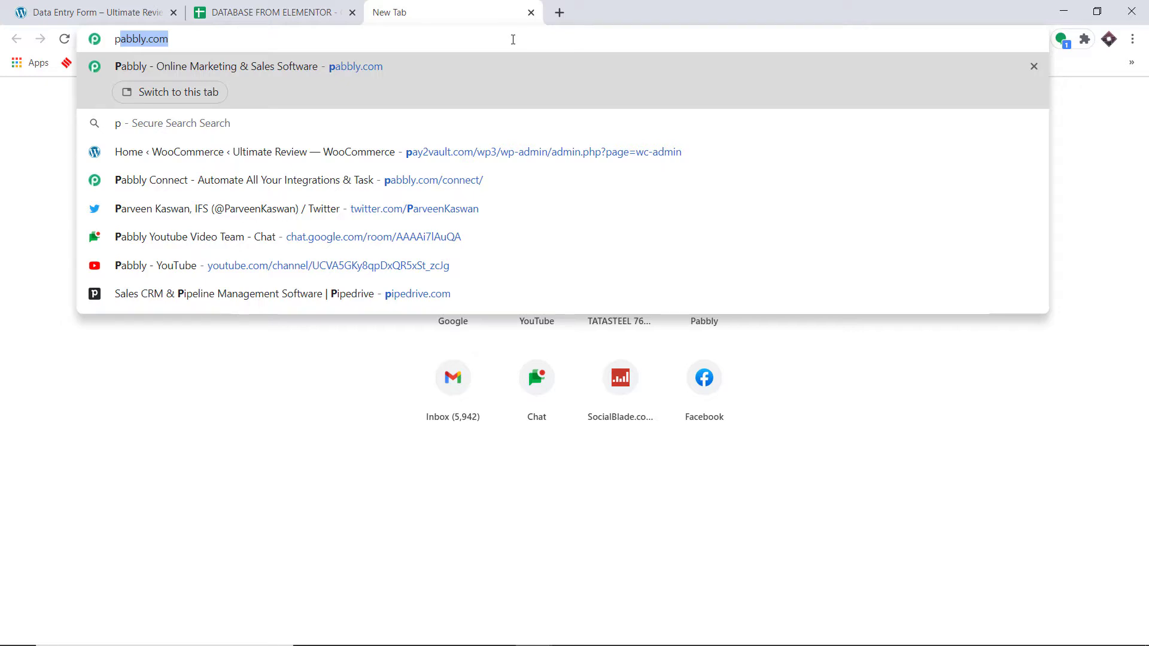
- Go to pabbly.com, sign in from the Connect product page and open the Connect app's dashboard
{"action": "key", "text": "Return"}
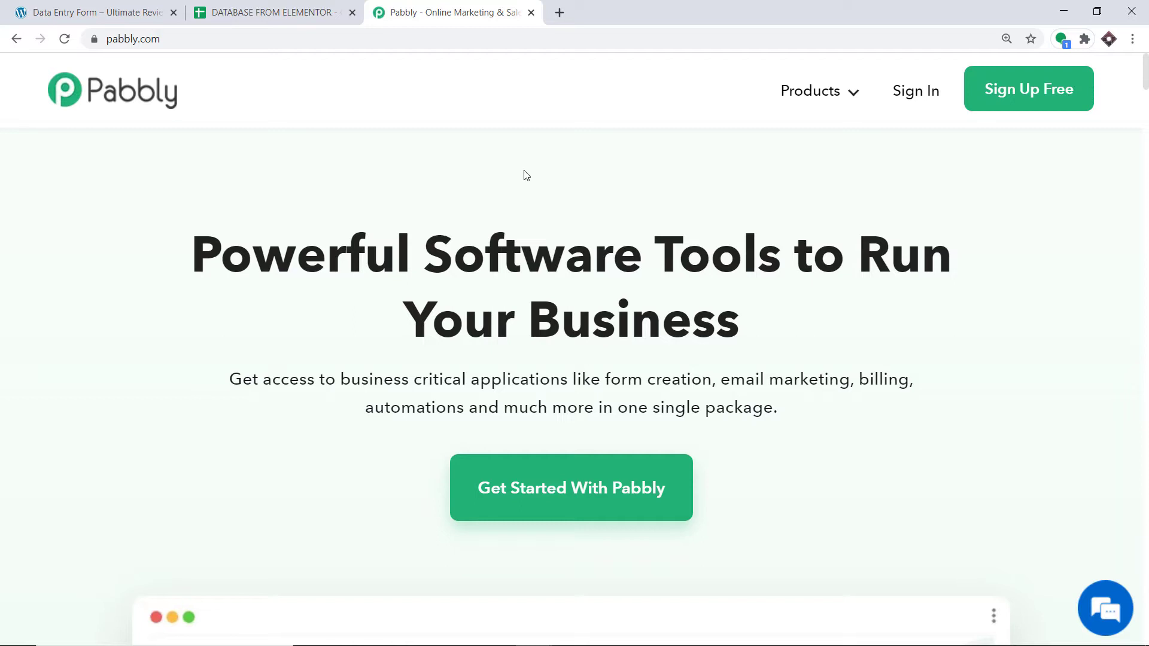
{"action": "mouse_move", "coordinate": [838, 103]}
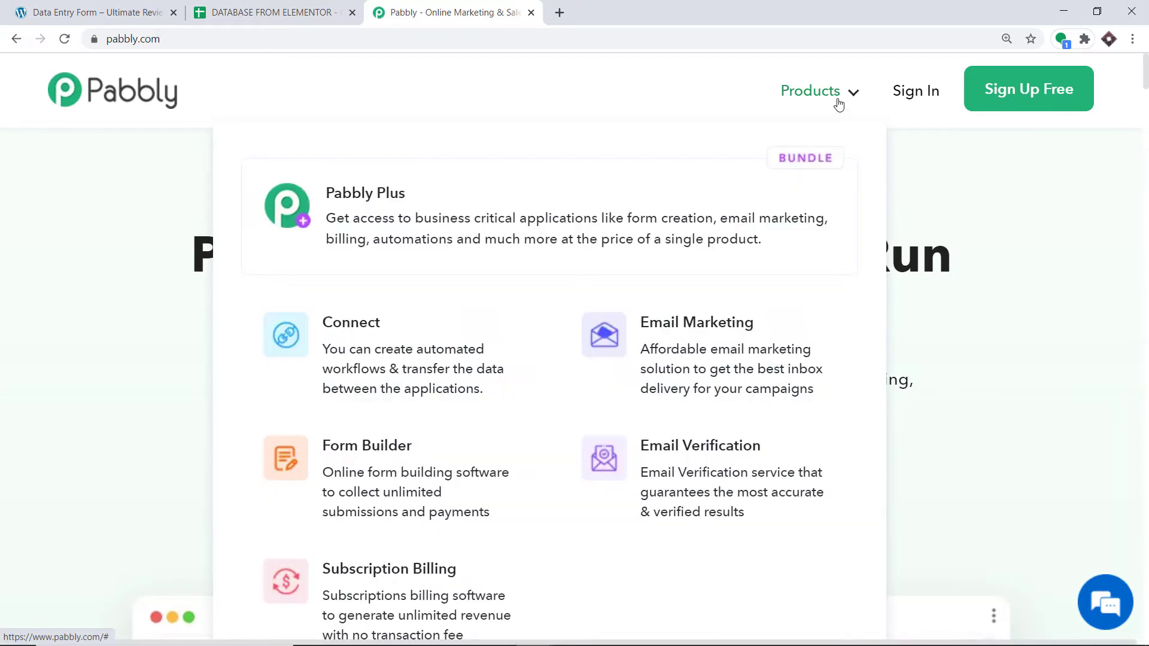
{"action": "left_click", "coordinate": [426, 353]}
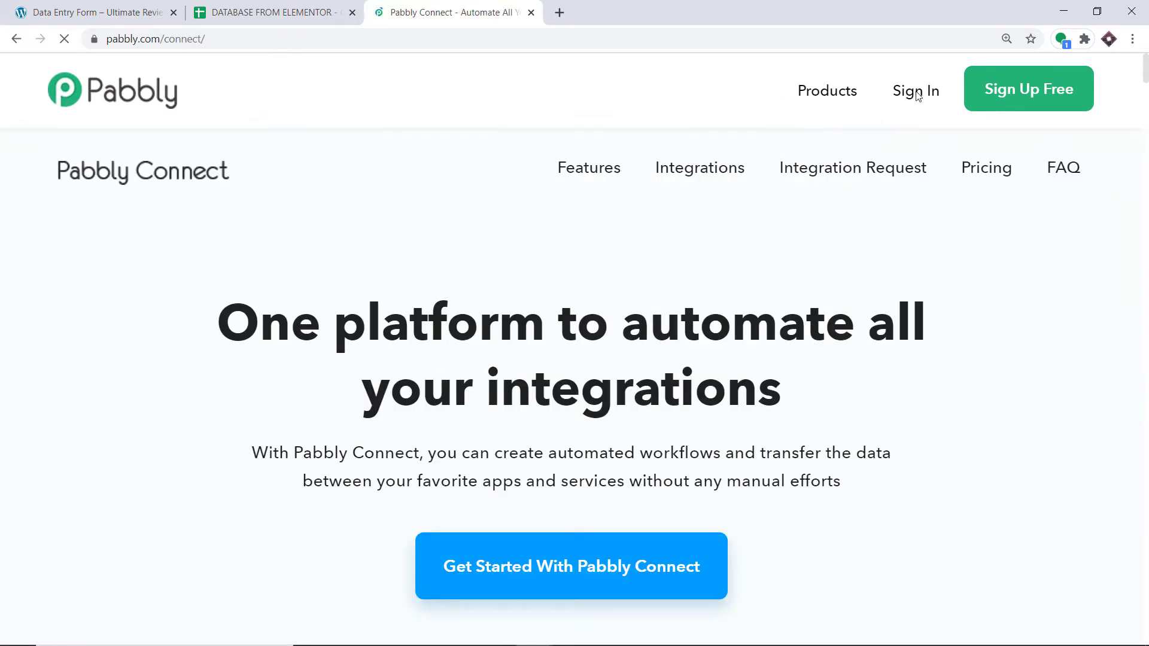
{"action": "left_click", "coordinate": [917, 97]}
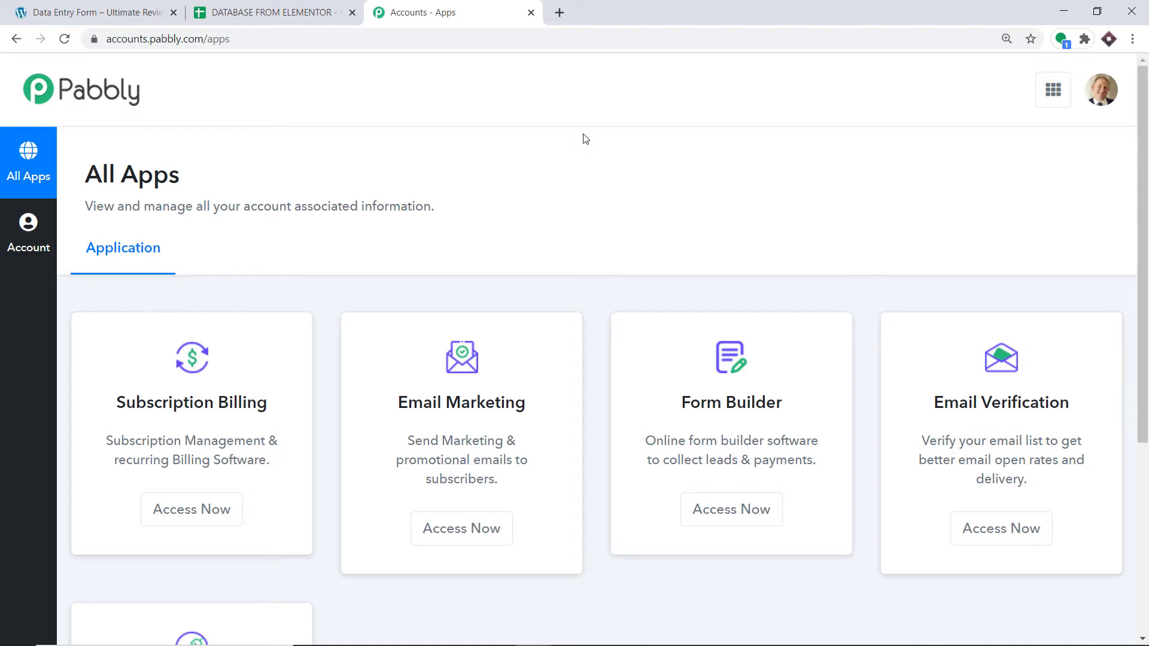
{"action": "scroll", "coordinate": [586, 149], "scroll_direction": "down", "scroll_amount": 5}
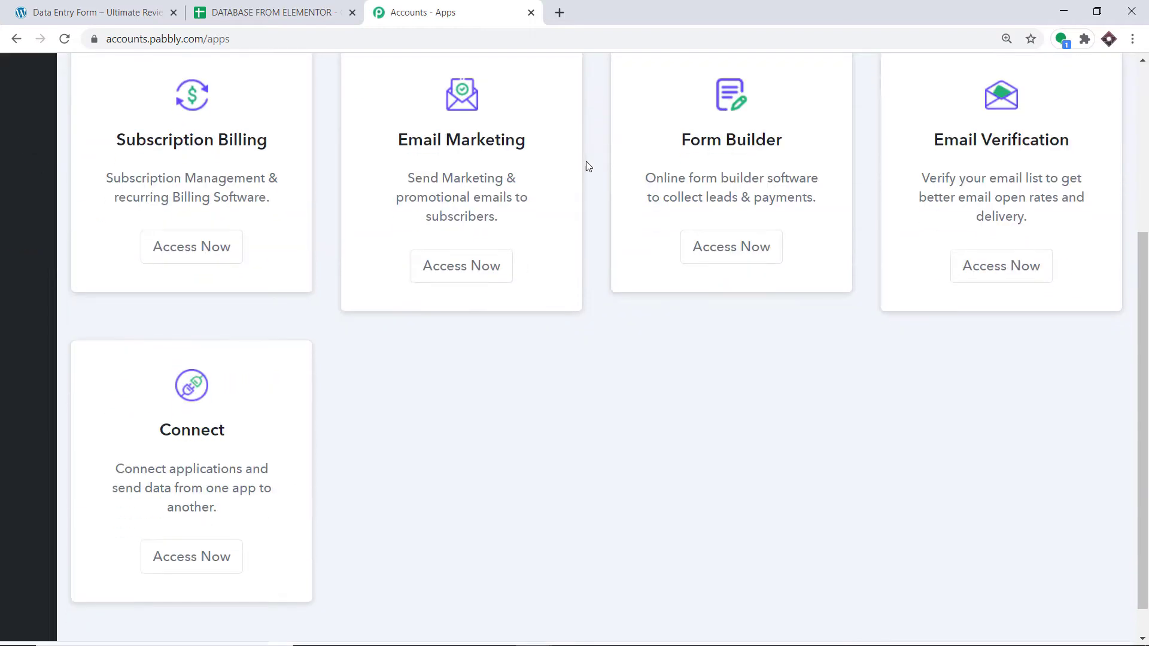
{"action": "left_click", "coordinate": [210, 515]}
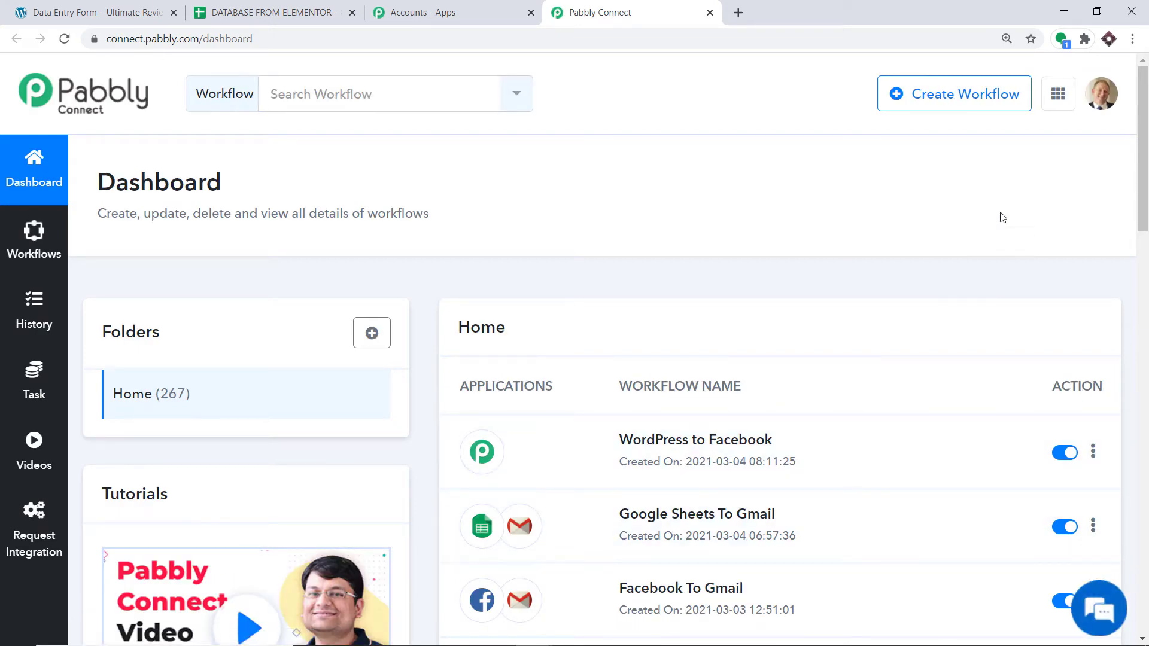
- Create a new workflow named "Elementor To Google Sheets"
{"action": "left_click", "coordinate": [931, 107]}
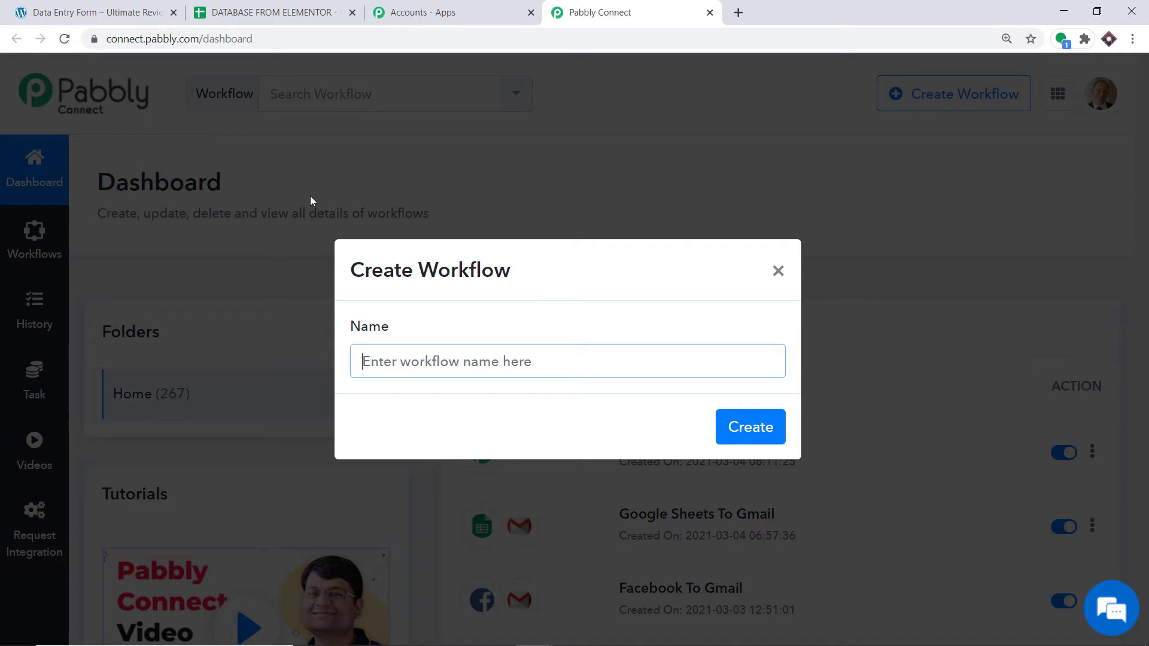
{"action": "type", "text": "Elem"}
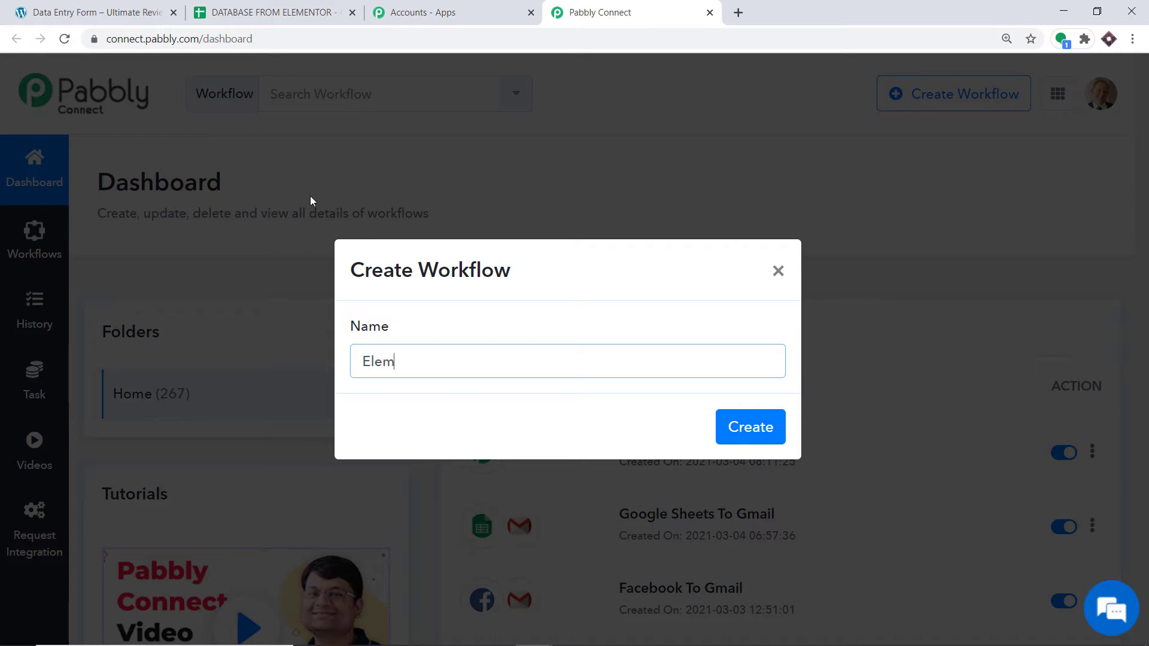
{"action": "type", "text": "entor To Google Sheets"}
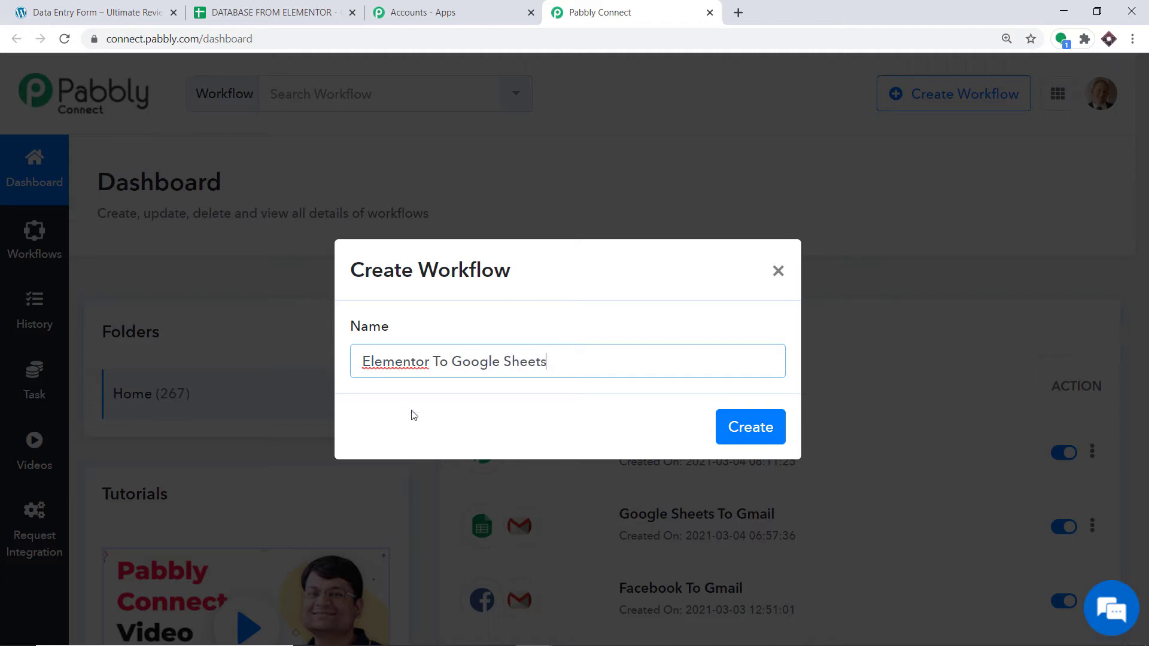
{"action": "left_click", "coordinate": [748, 427]}
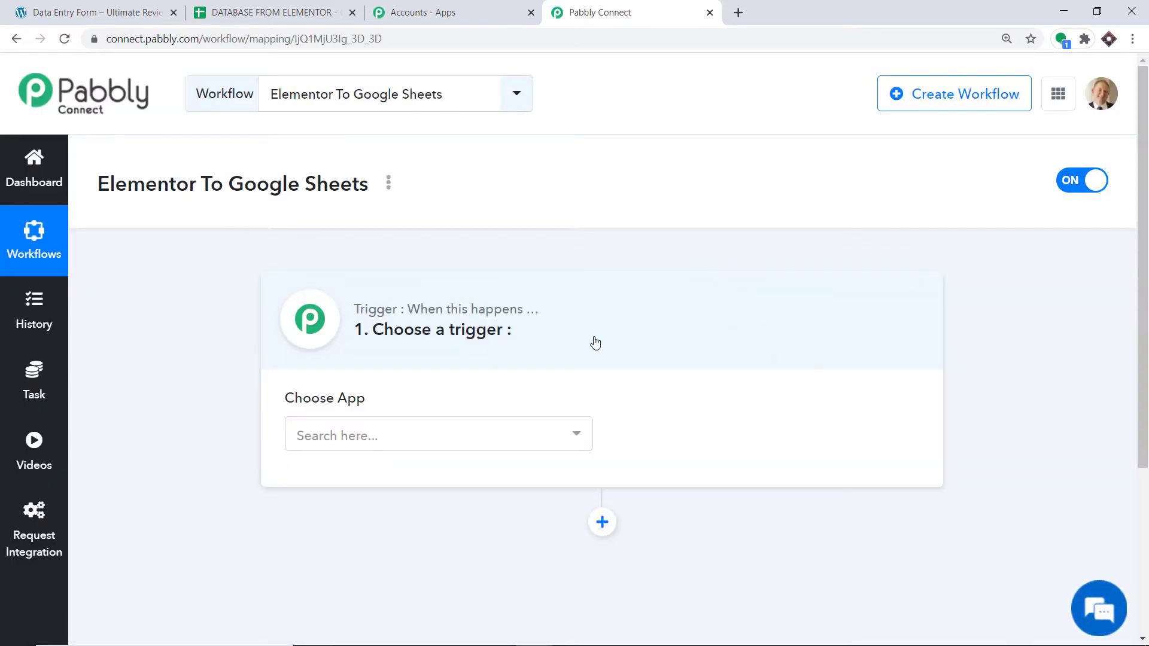
- Set the workflow's trigger app to Elementor Website Builder with the New Form Submission event
{"action": "left_click", "coordinate": [386, 431]}
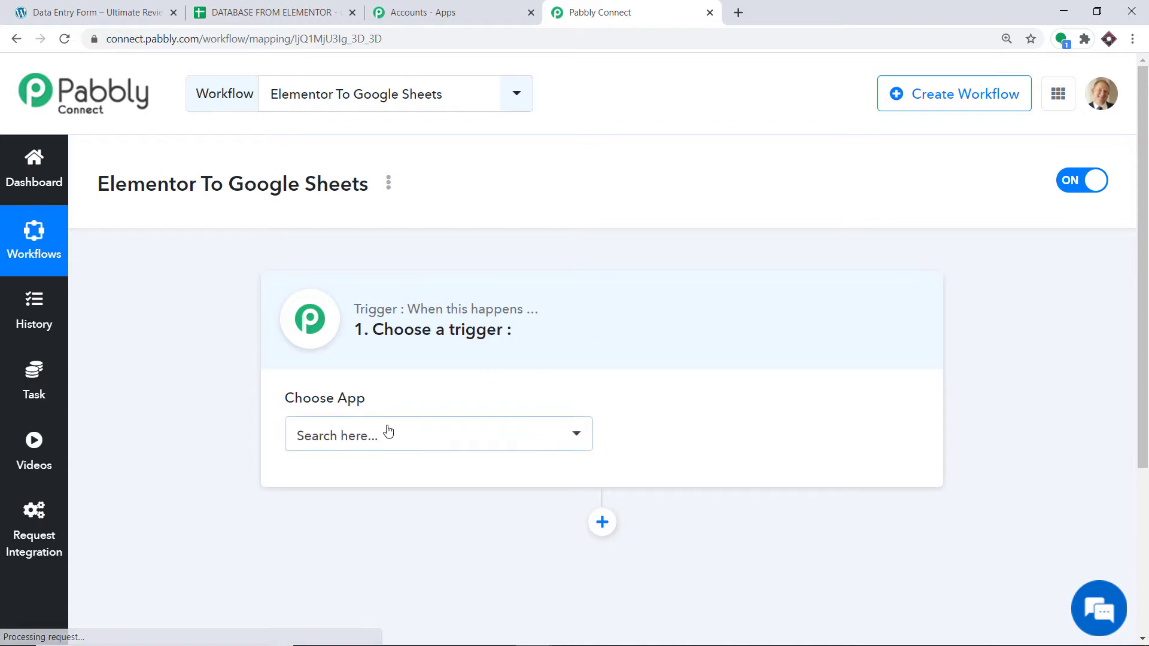
{"action": "type", "text": "ele"}
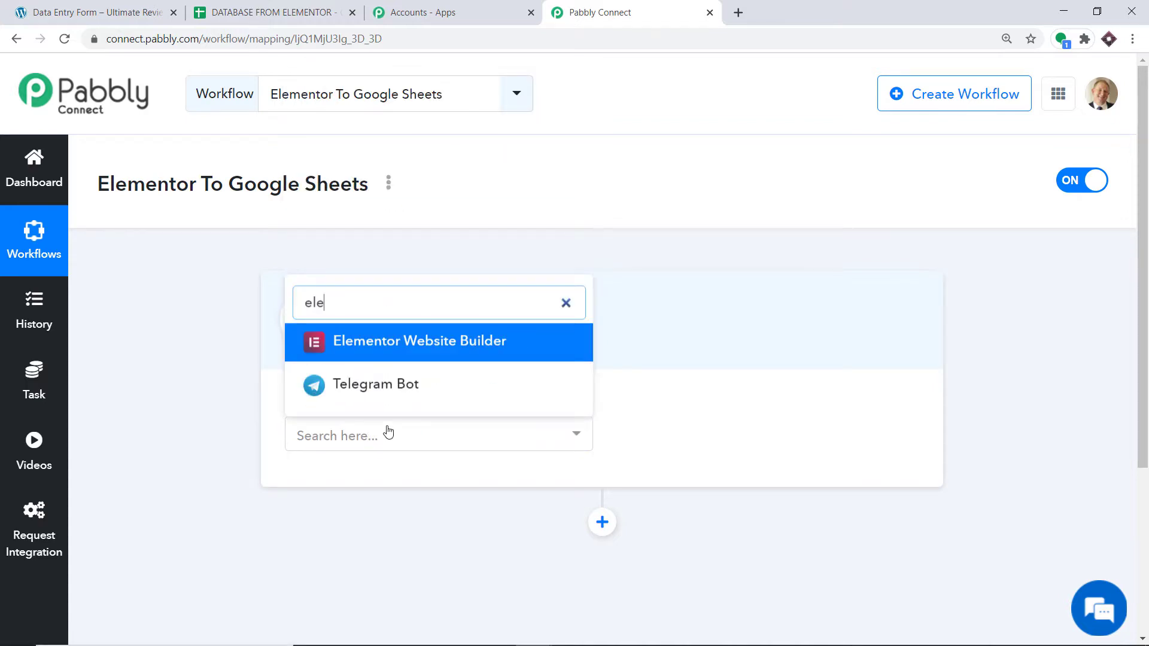
{"action": "left_click", "coordinate": [389, 353]}
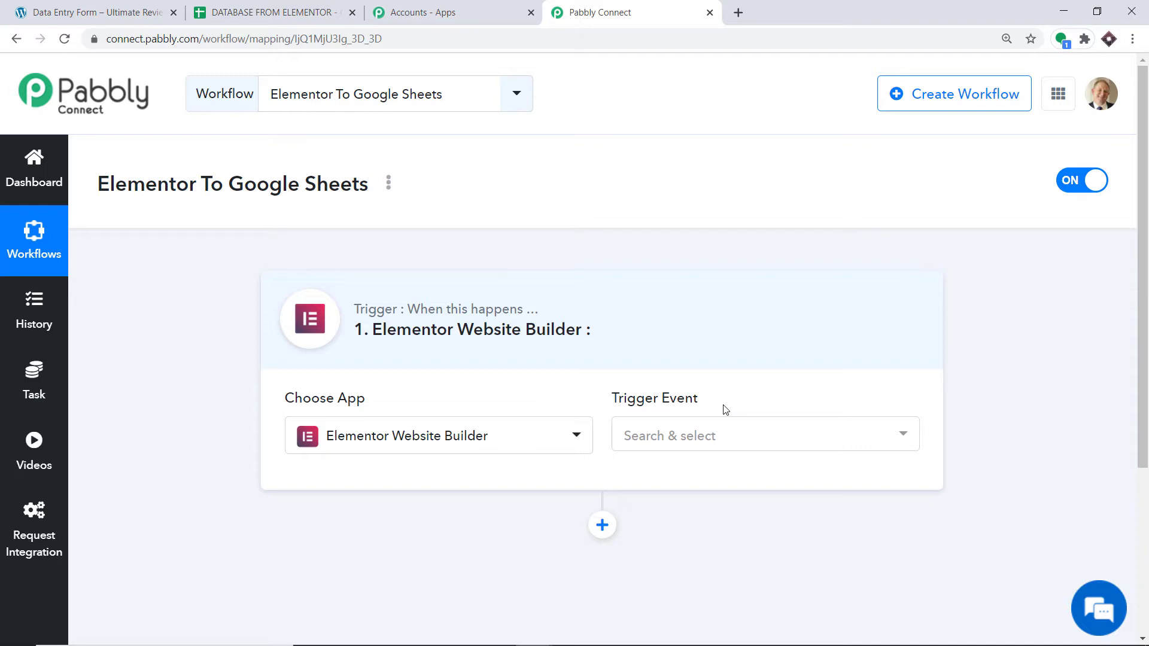
{"action": "left_click", "coordinate": [639, 436]}
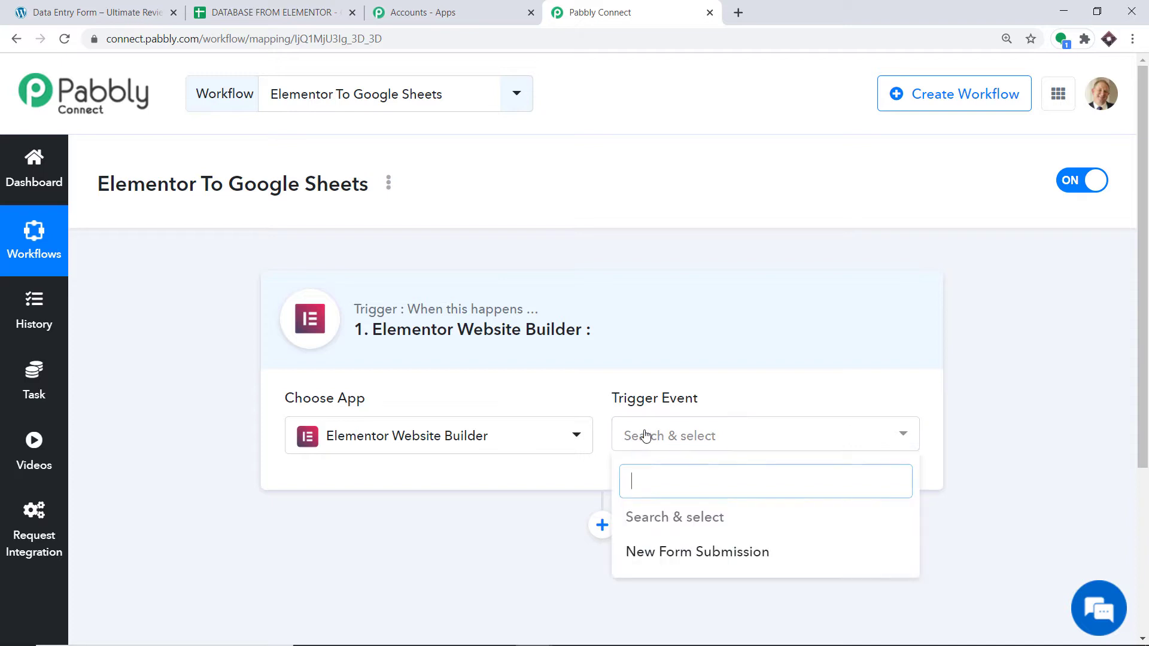
{"action": "left_click", "coordinate": [676, 553]}
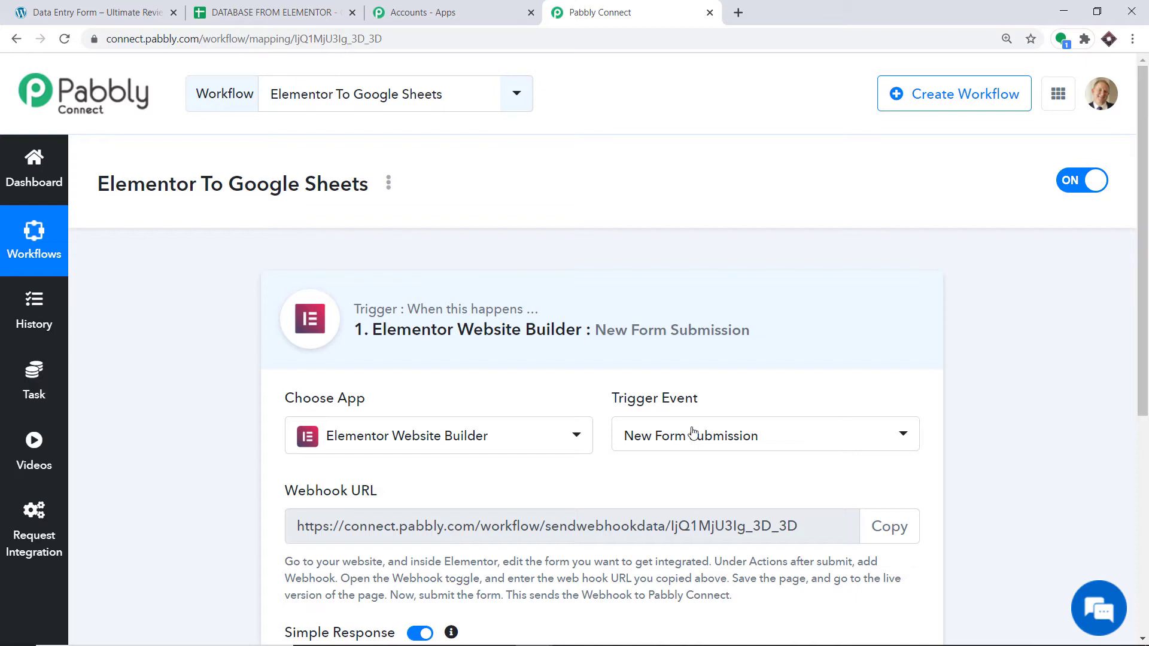
{"action": "left_click", "coordinate": [692, 431]}
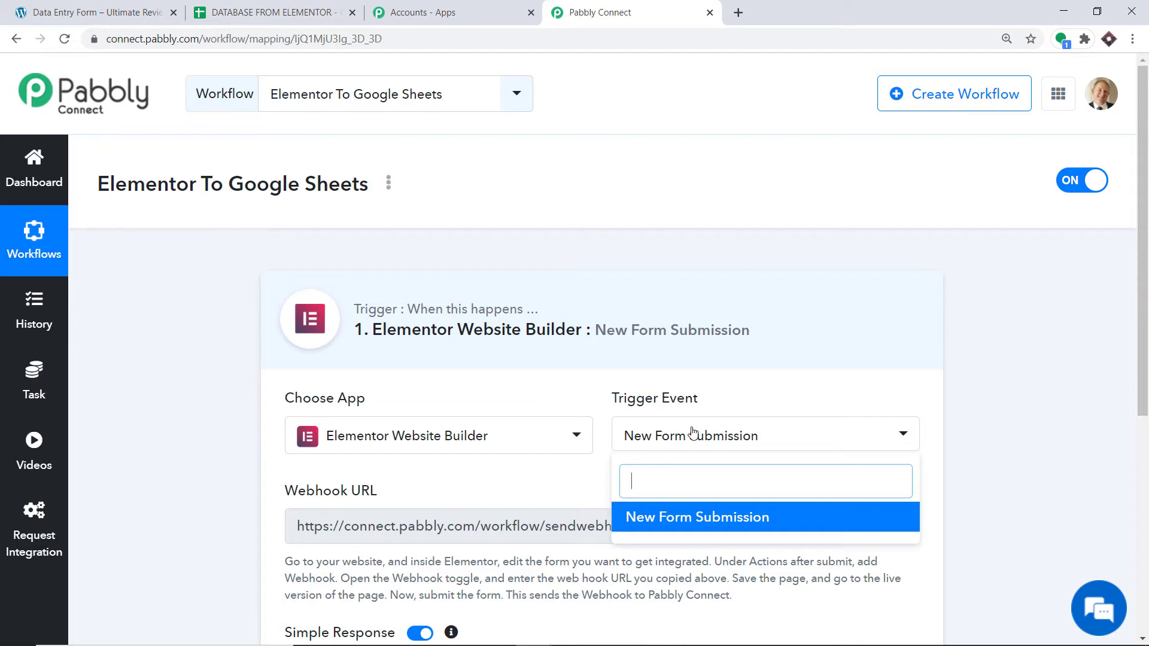
{"action": "left_click", "coordinate": [518, 395]}
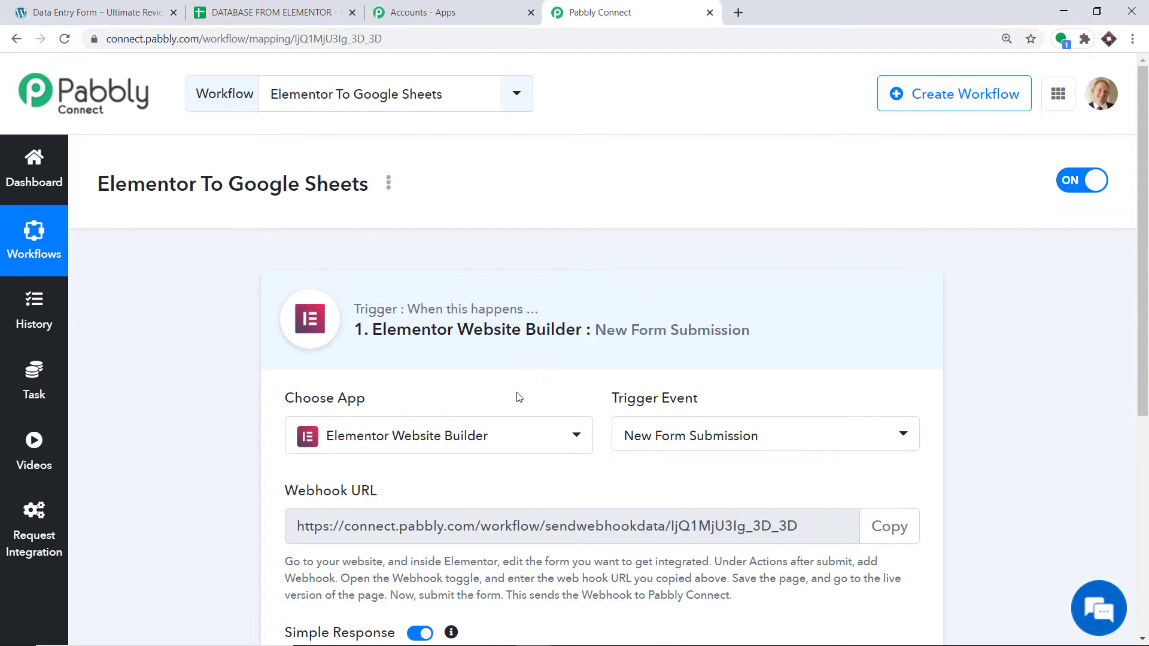
{"action": "scroll", "coordinate": [522, 383], "scroll_direction": "down", "scroll_amount": 2}
{"action": "scroll", "coordinate": [522, 378], "scroll_direction": "down", "scroll_amount": 2}
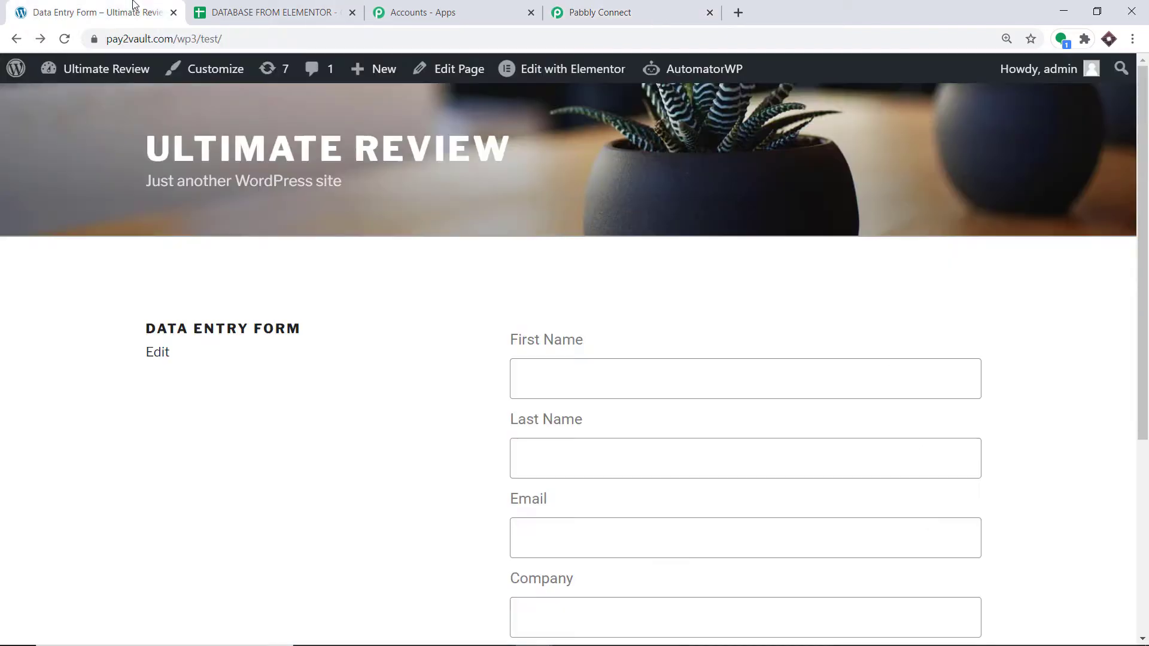
- Switch to the WordPress Data Entry Form page, edit it with Elementor and open the form widget's settings
{"action": "left_click", "coordinate": [150, 7]}
{"action": "left_click", "coordinate": [577, 70]}
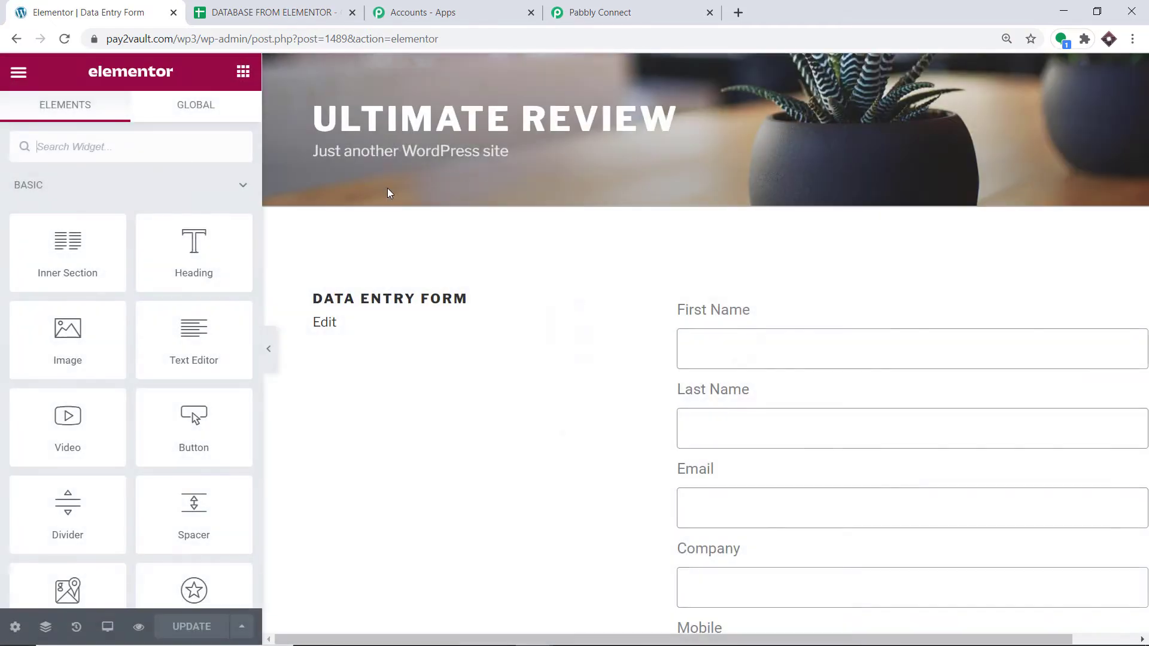
{"action": "left_click", "coordinate": [762, 334]}
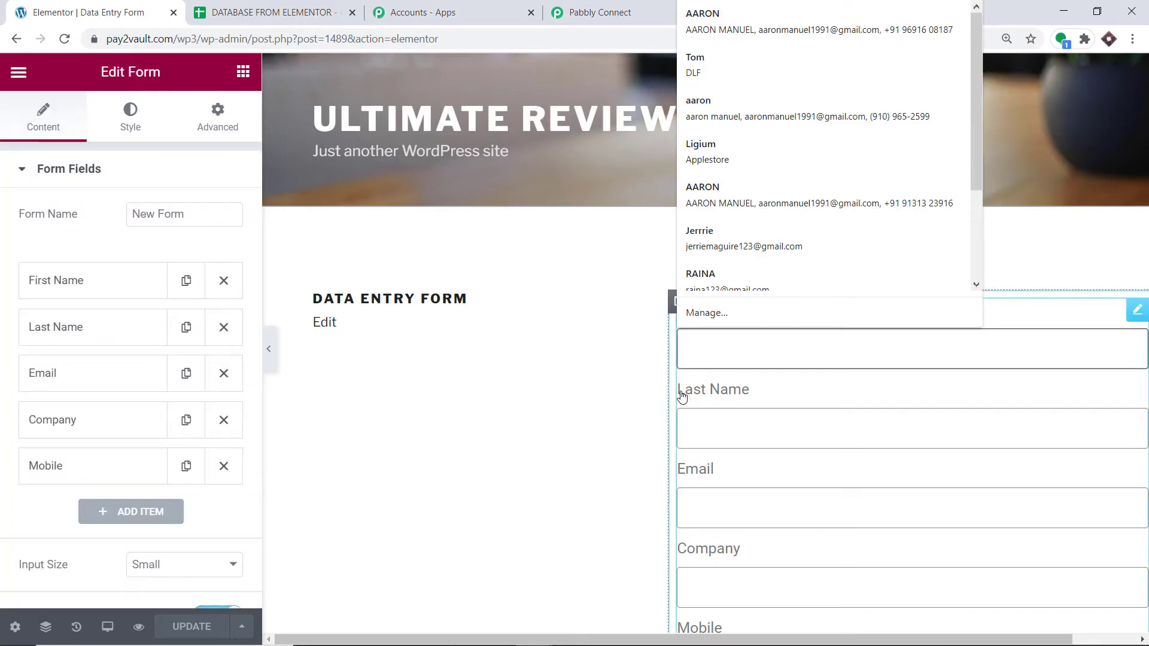
{"action": "left_click", "coordinate": [680, 392]}
- Add a Webhook action to the form's Actions After Submit
{"action": "scroll", "coordinate": [197, 280], "scroll_direction": "down", "scroll_amount": 6}
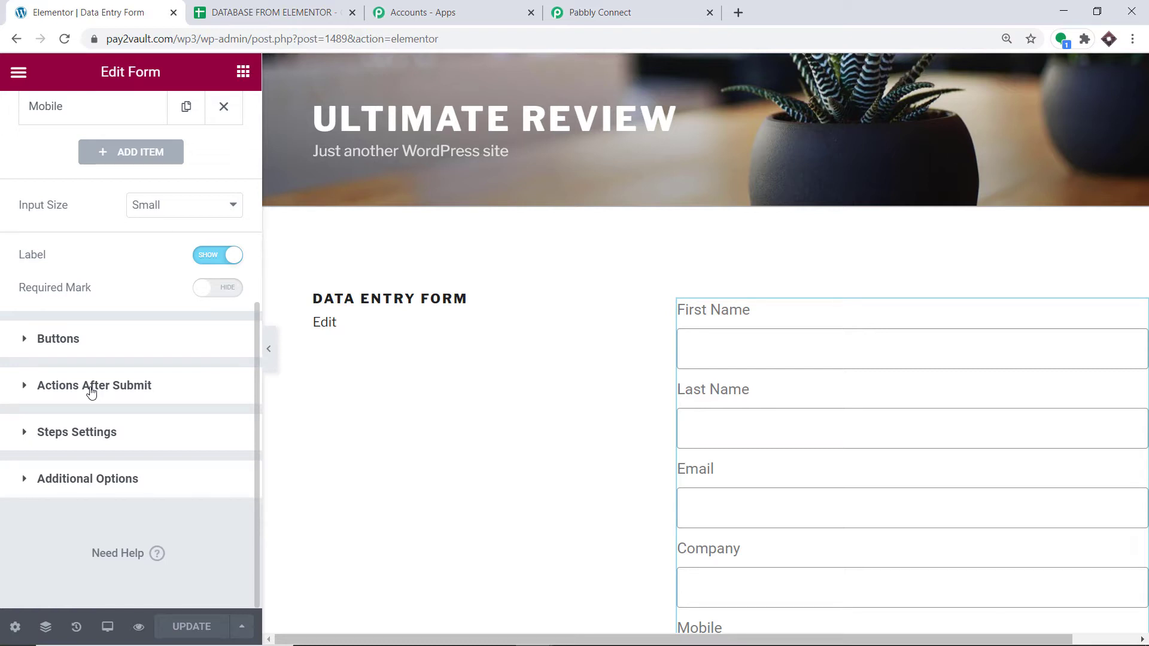
{"action": "left_click", "coordinate": [90, 393]}
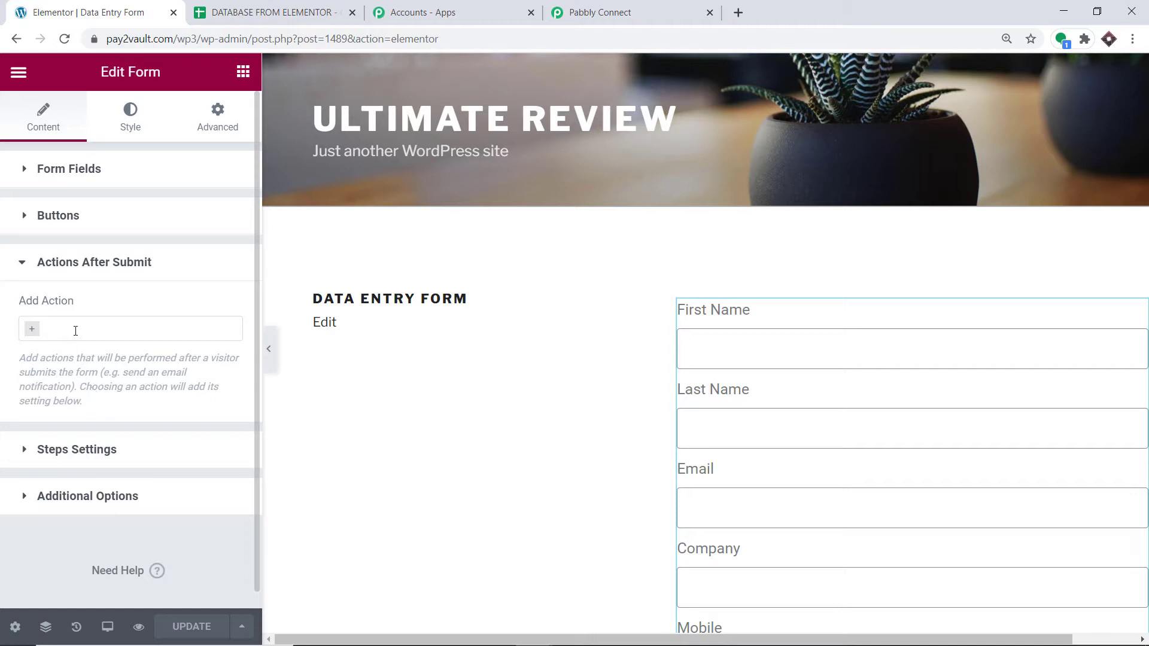
{"action": "left_click", "coordinate": [76, 330]}
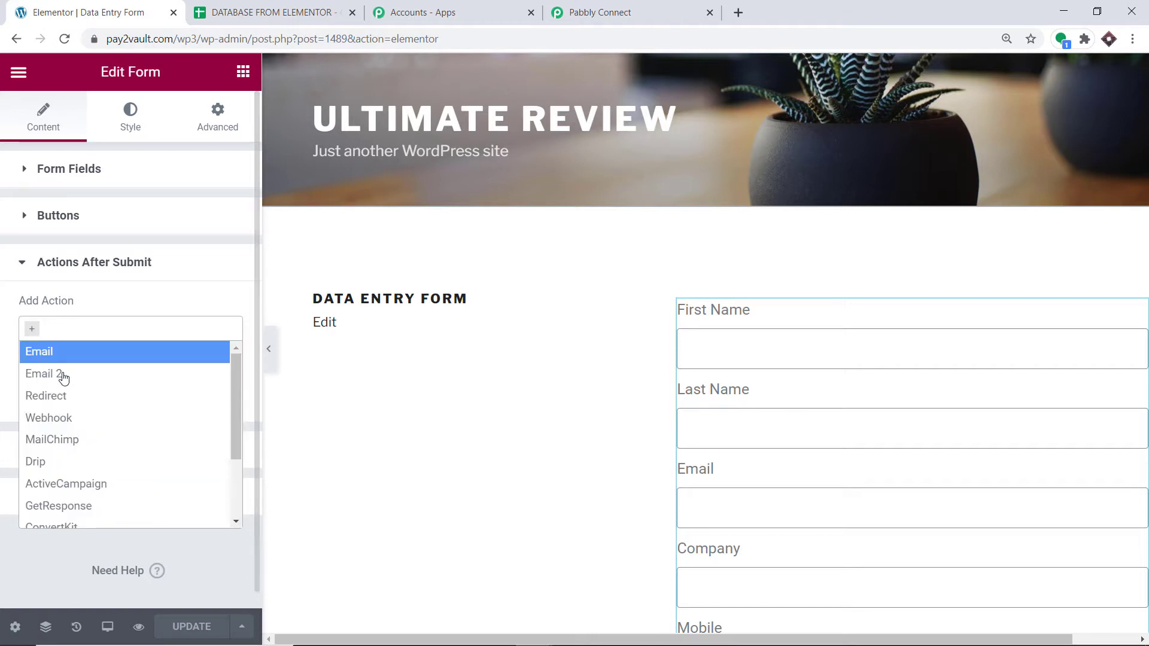
{"action": "left_click", "coordinate": [67, 423]}
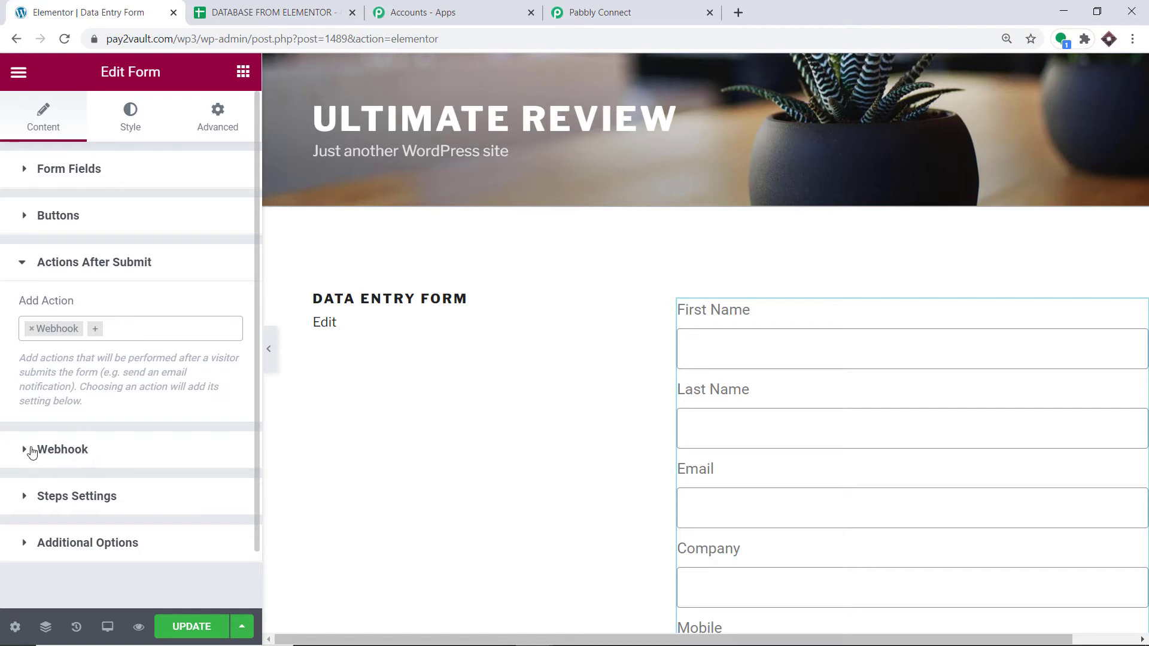
- Replace the form's Webhook URL with the one copied from the Pabbly Connect trigger and update the page
{"action": "left_click", "coordinate": [71, 455]}
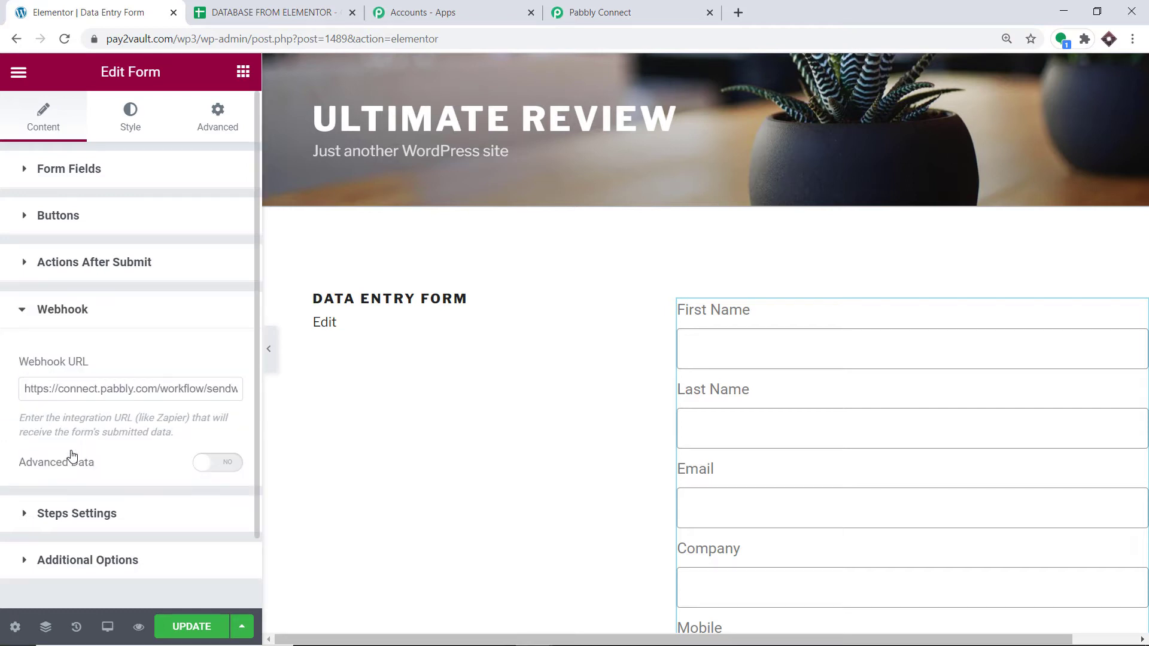
{"action": "left_click", "coordinate": [85, 386]}
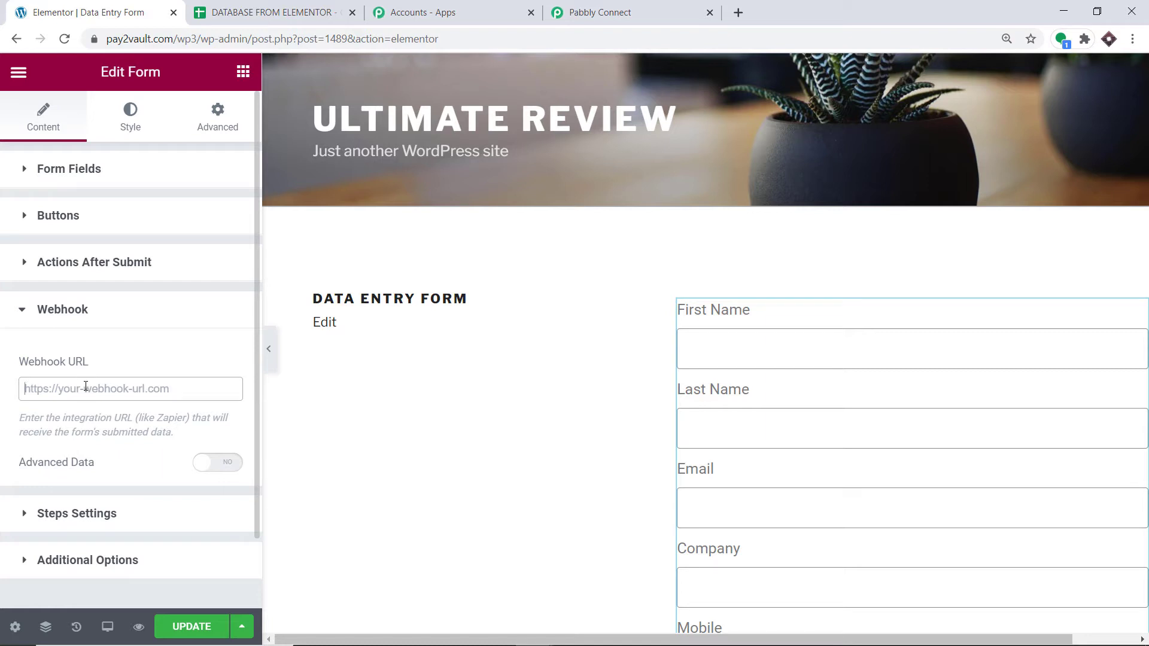
{"action": "left_click", "coordinate": [600, 12]}
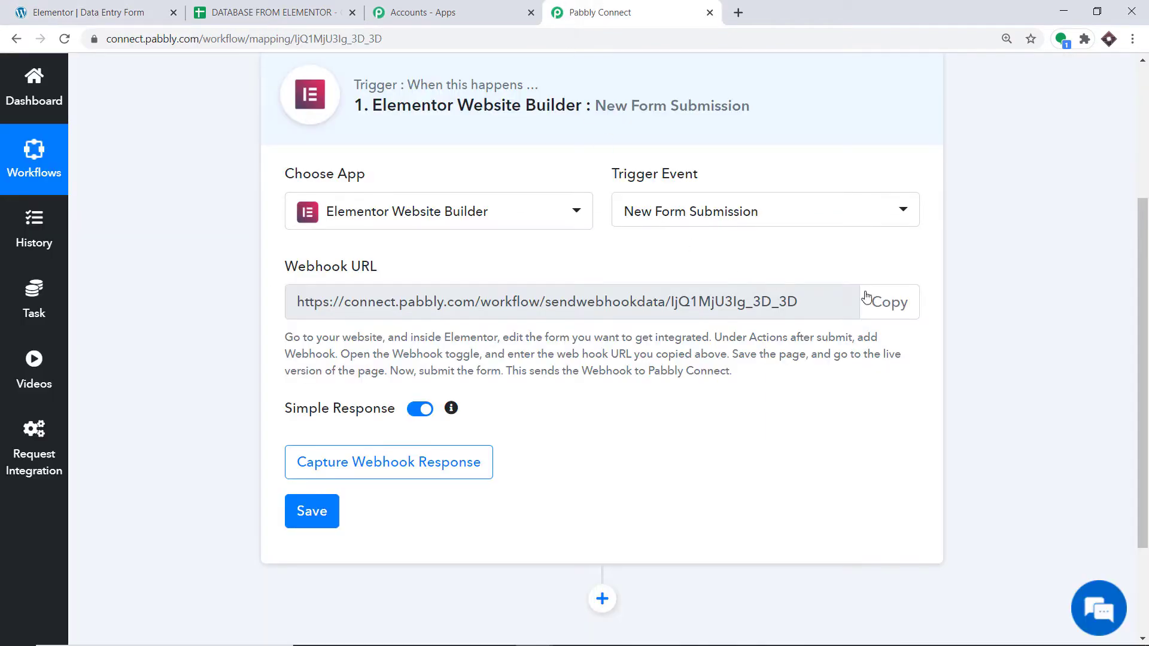
{"action": "left_click", "coordinate": [886, 301]}
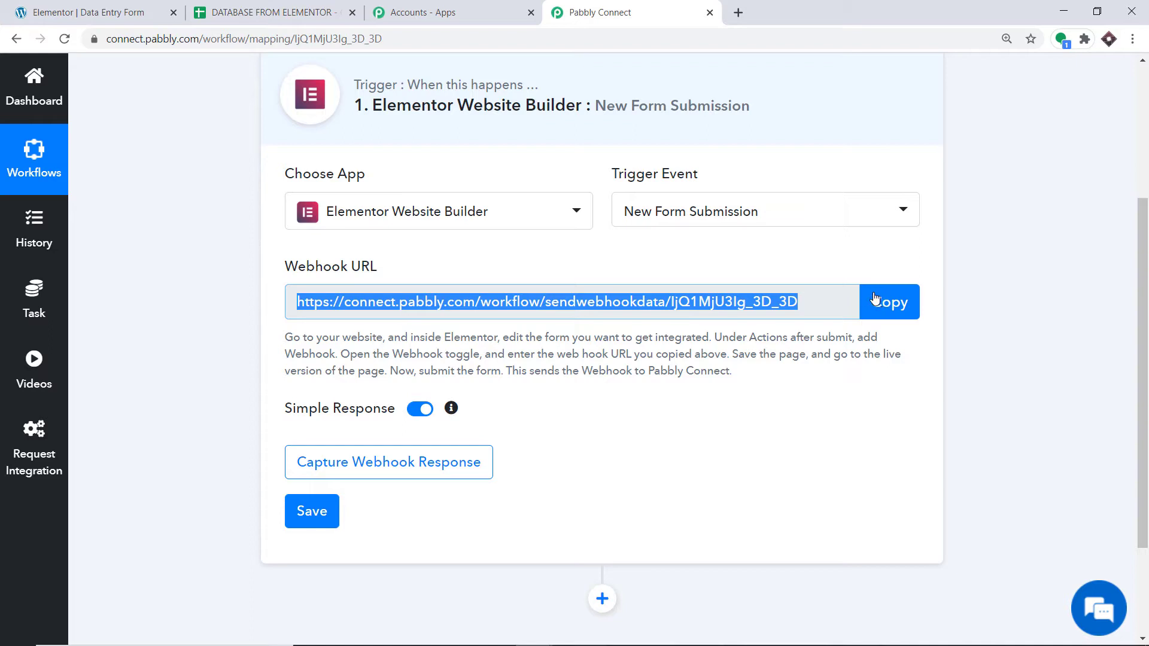
{"action": "left_click", "coordinate": [34, 12]}
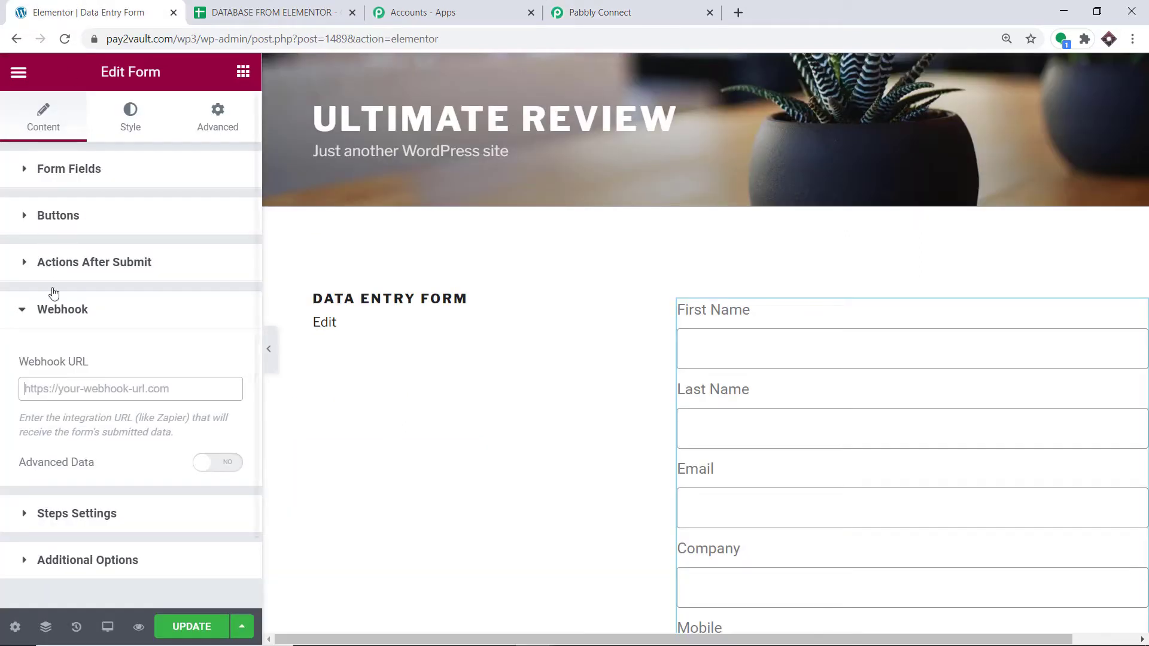
{"action": "right_click", "coordinate": [49, 393]}
{"action": "left_click", "coordinate": [84, 510]}
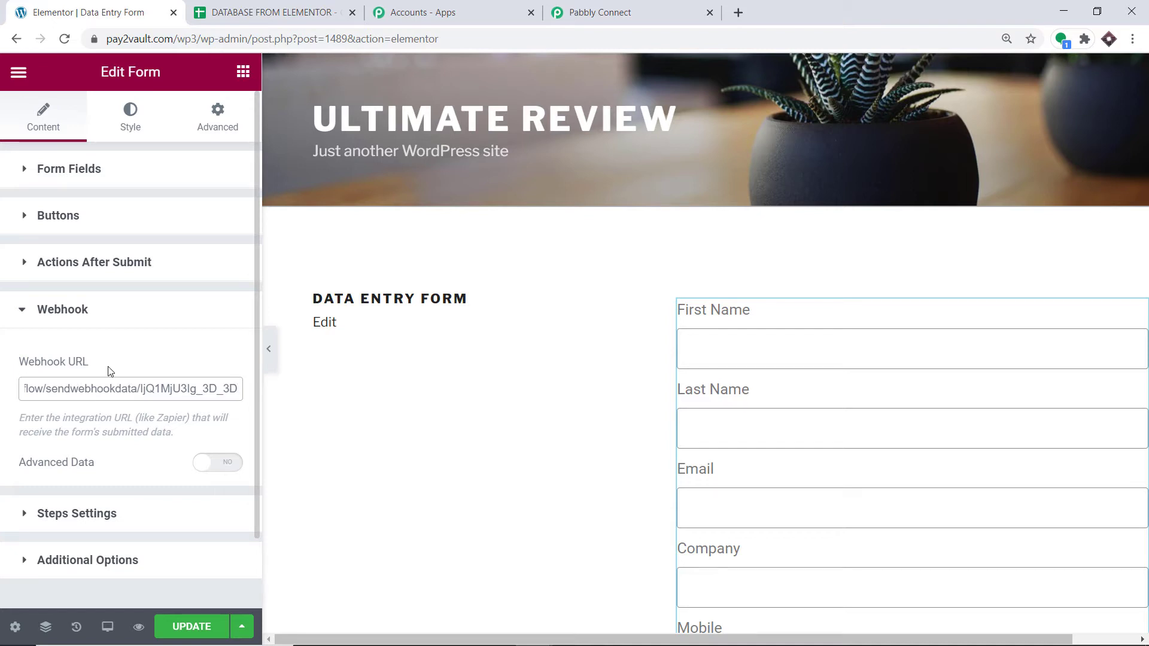
{"action": "left_click", "coordinate": [193, 627]}
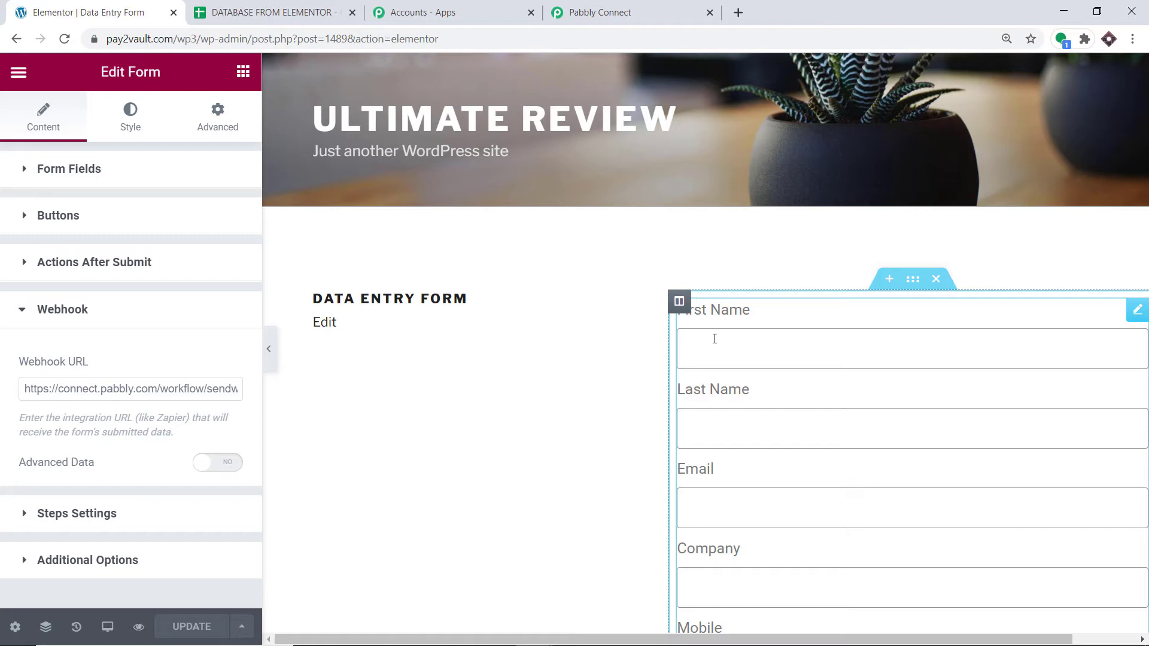
- Start capturing the webhook response in the Pabbly Connect trigger and return to the live Data Entry Form page
{"action": "left_click", "coordinate": [656, 8]}
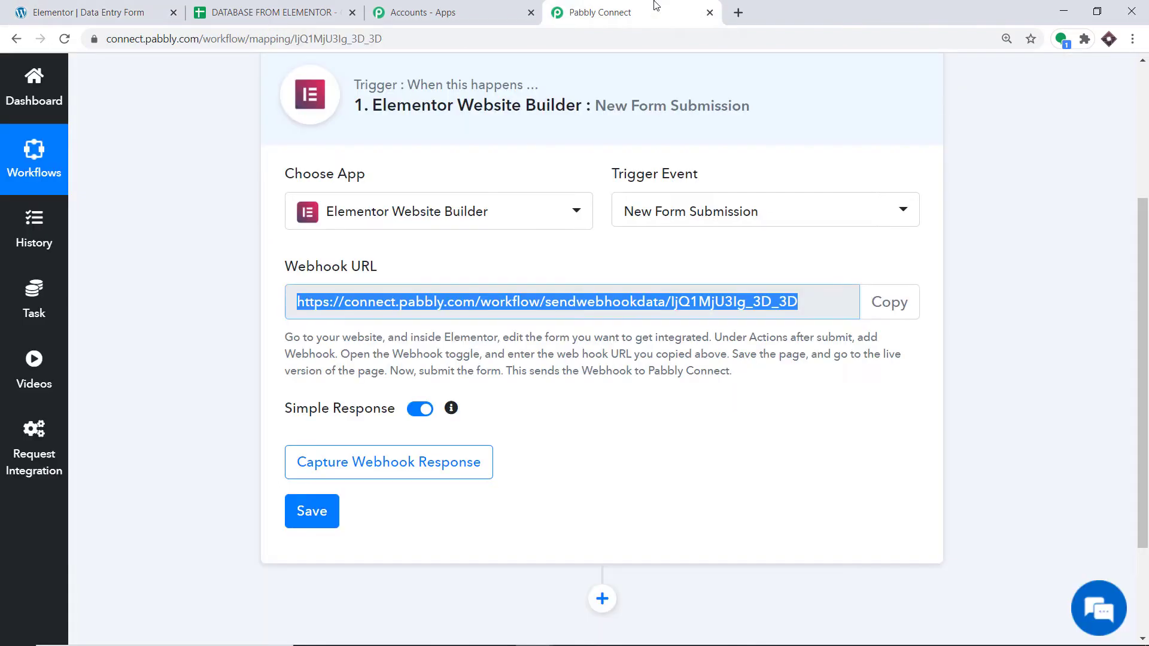
{"action": "left_click", "coordinate": [386, 462]}
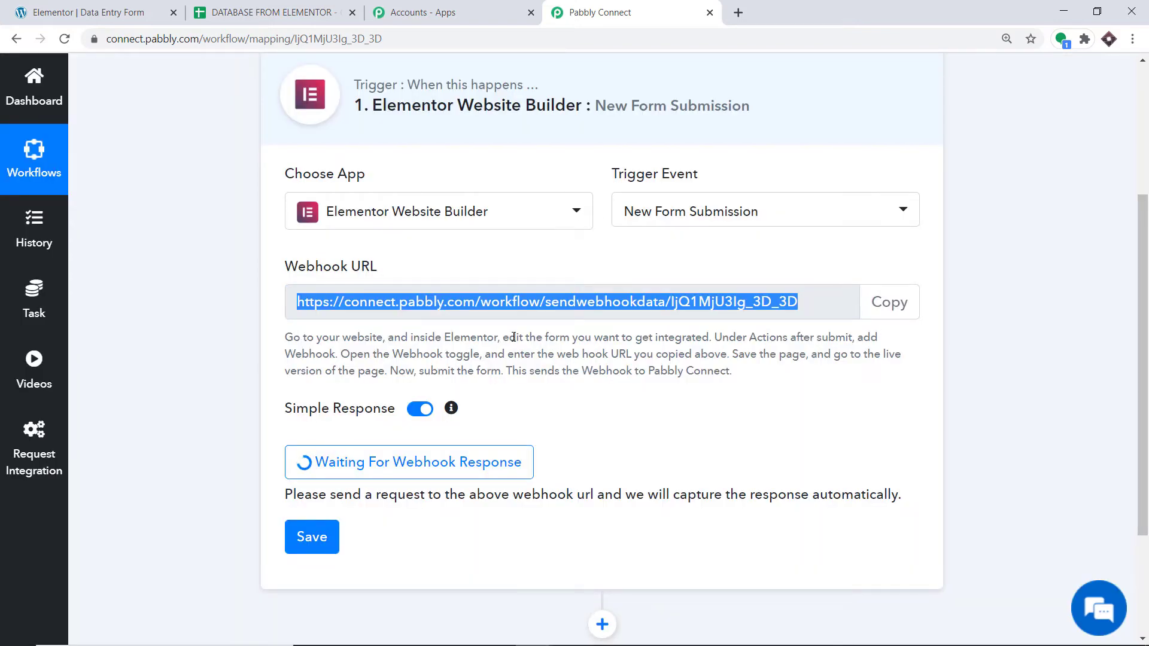
{"action": "left_click", "coordinate": [90, 12]}
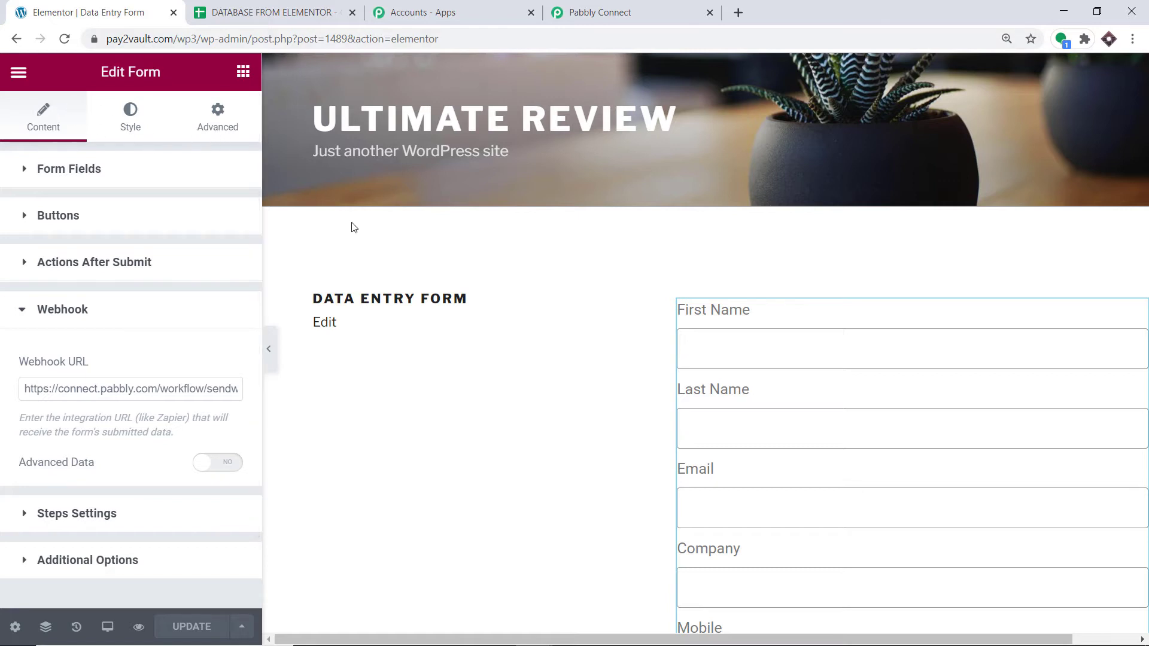
{"action": "key", "text": "alt+Left"}
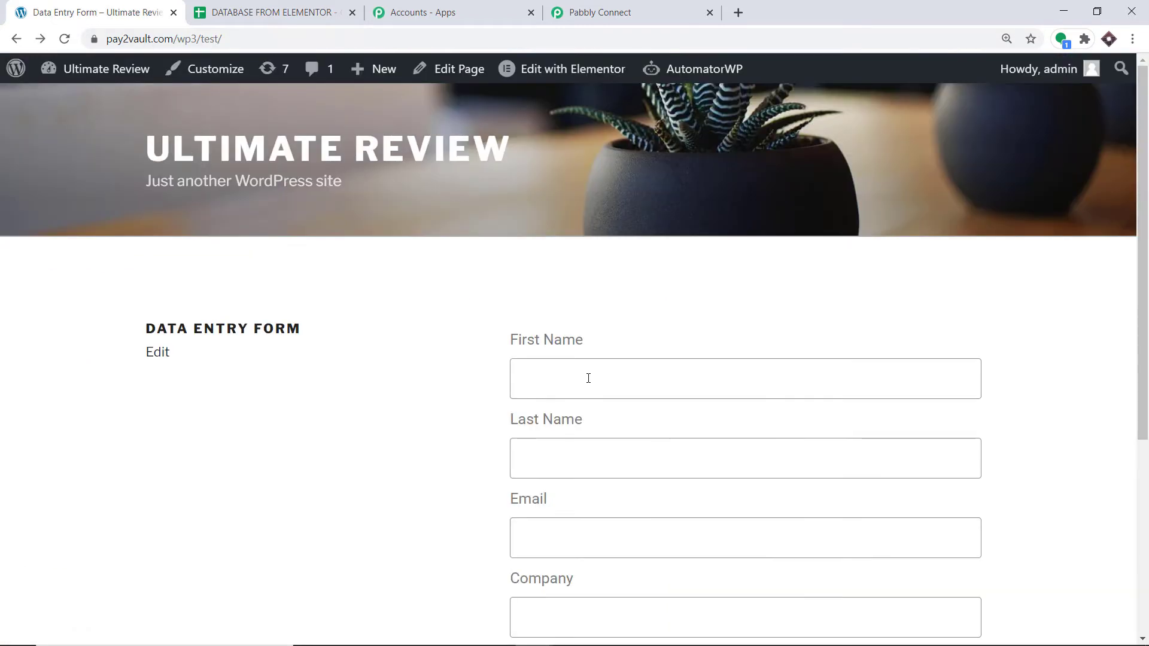
- Fill in the Data Entry Form with a saved autofill contact and set the Company to Tesla
{"action": "left_click", "coordinate": [588, 377]}
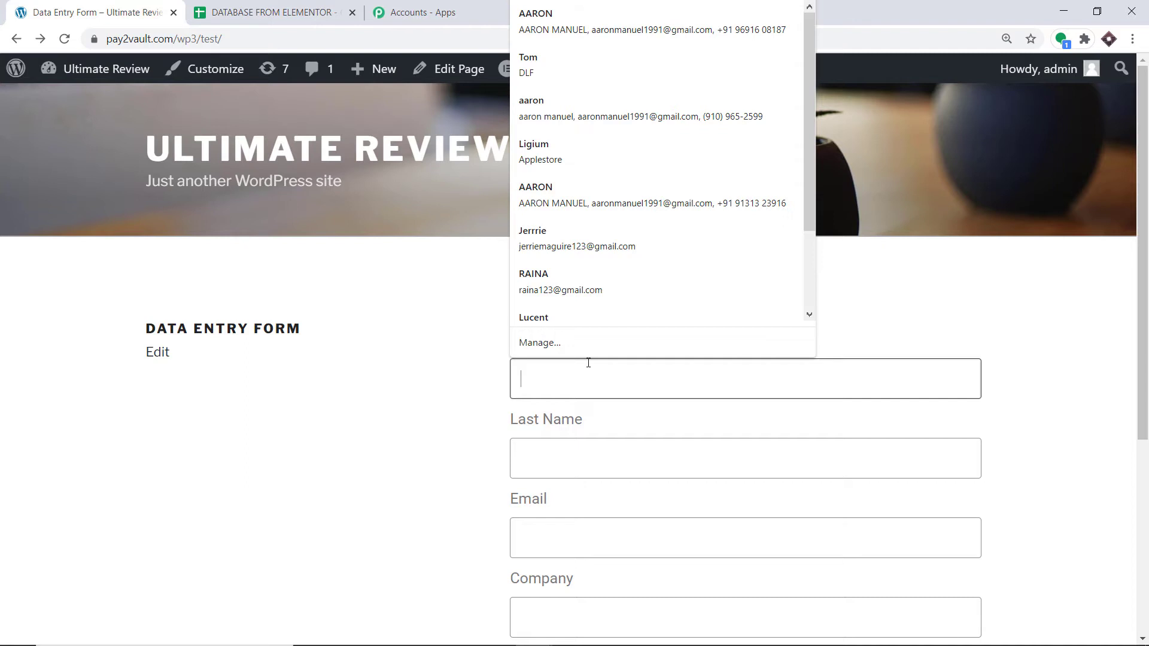
{"action": "left_click", "coordinate": [540, 33]}
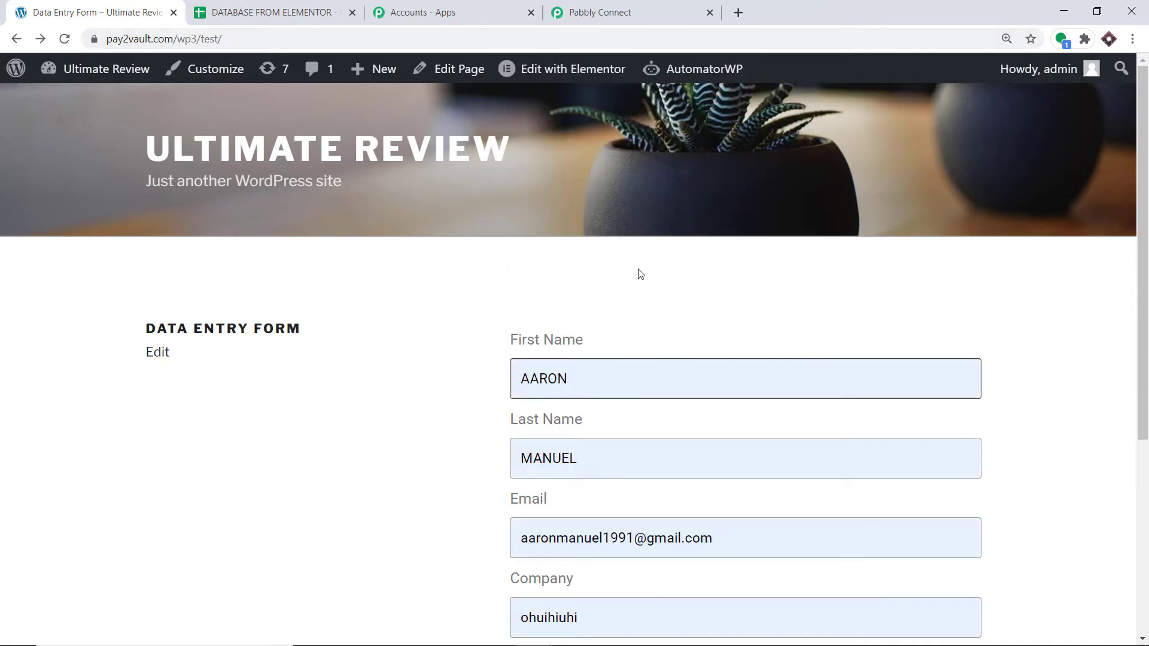
{"action": "scroll", "coordinate": [640, 274], "scroll_direction": "down", "scroll_amount": 2}
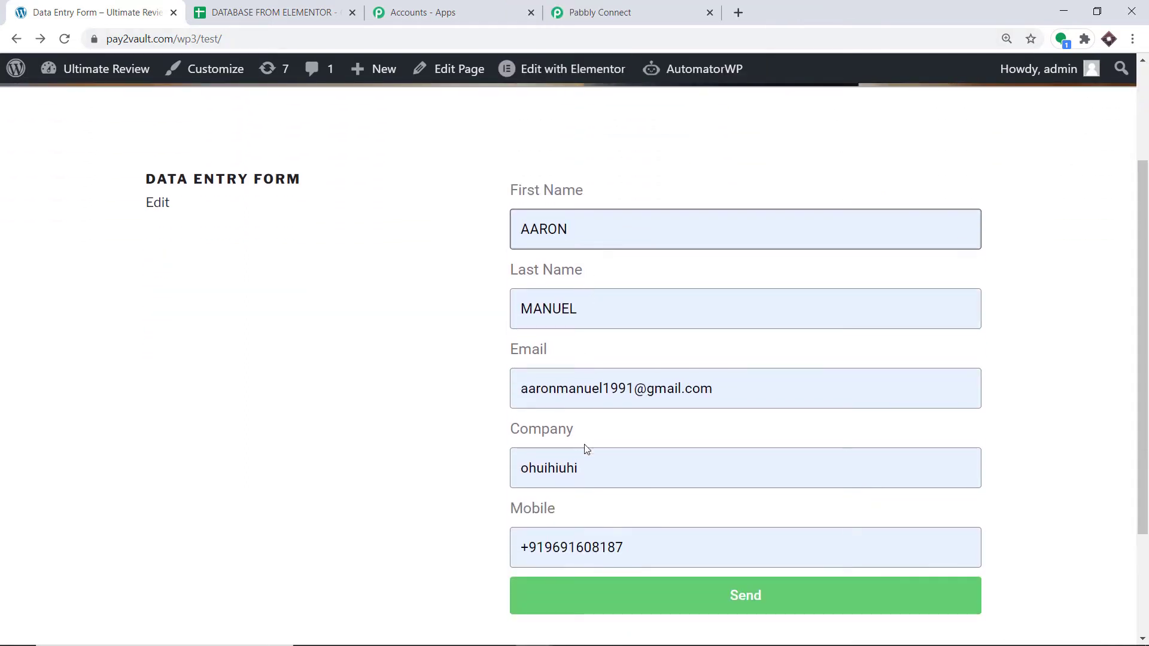
{"action": "double_click", "coordinate": [565, 469]}
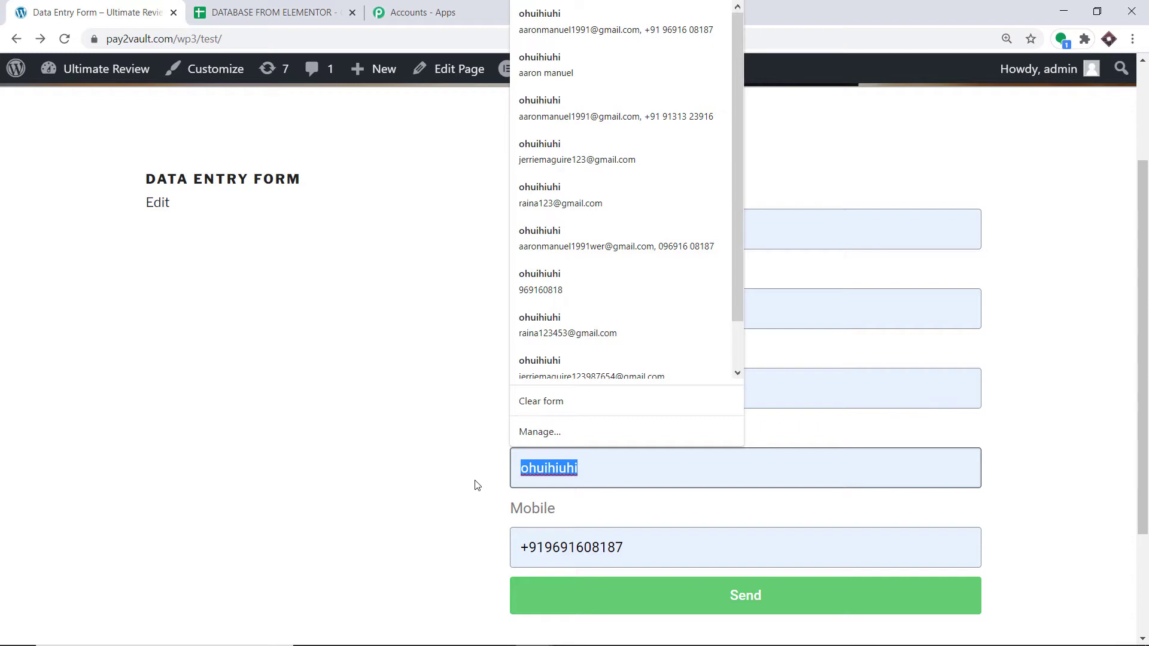
{"action": "type", "text": "Tesla"}
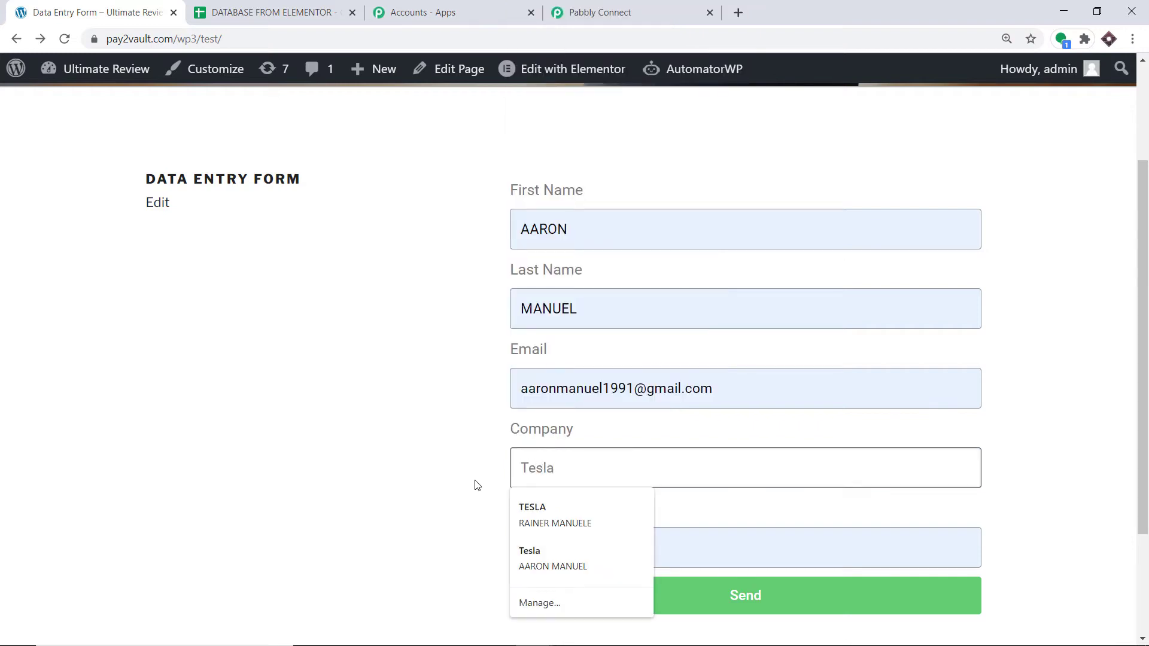
{"action": "left_click", "coordinate": [463, 443]}
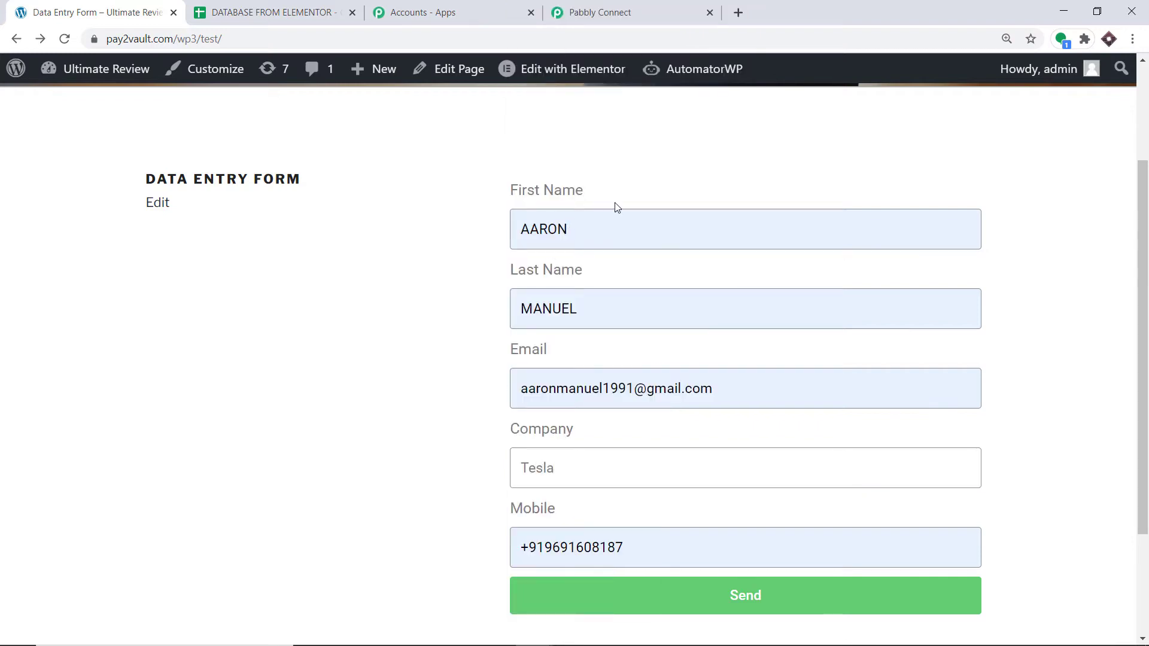
- Submit the completed Data Entry Form as a test entry
{"action": "scroll", "coordinate": [660, 278], "scroll_direction": "down", "scroll_amount": 1}
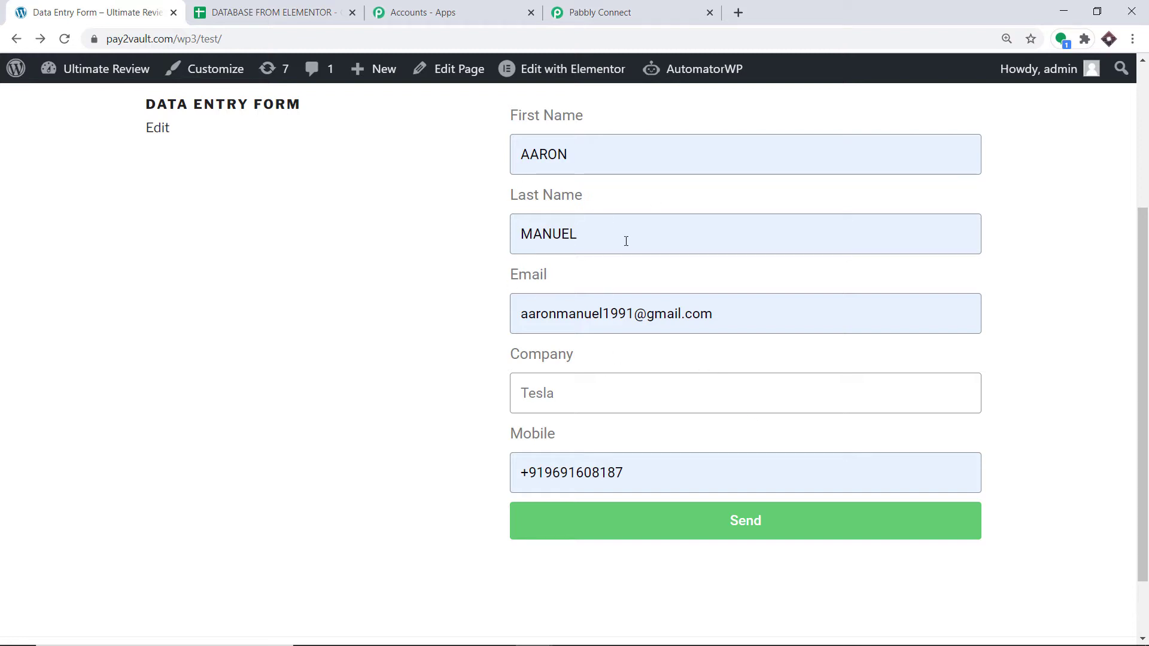
{"action": "scroll", "coordinate": [628, 257], "scroll_direction": "down", "scroll_amount": 1}
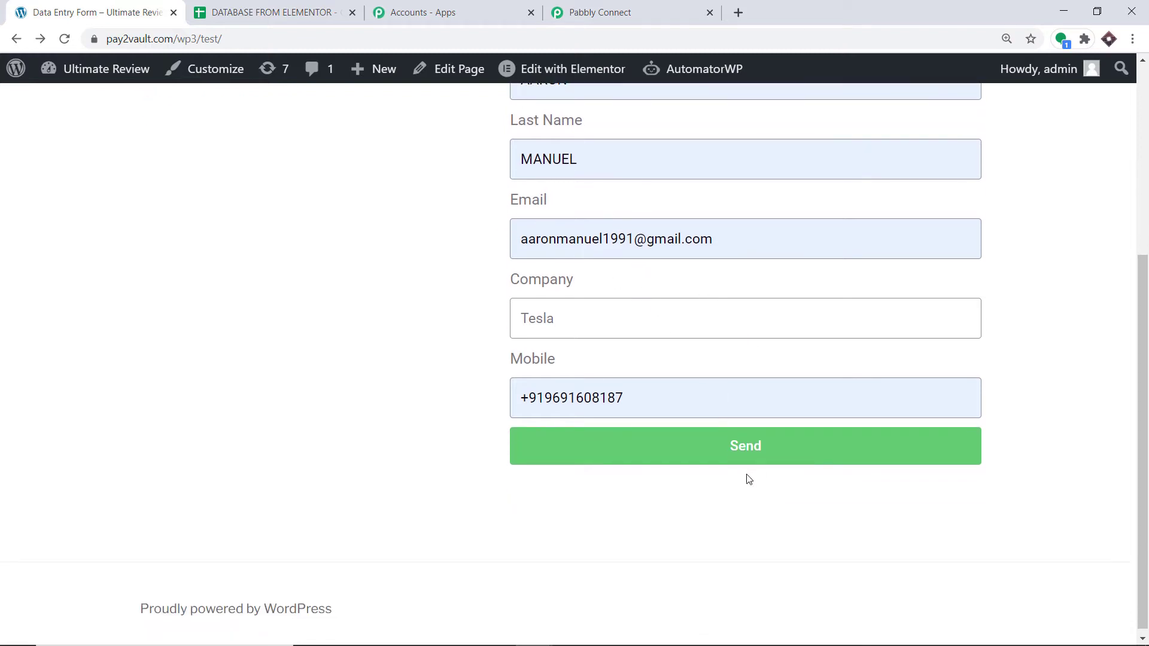
{"action": "left_click", "coordinate": [743, 452]}
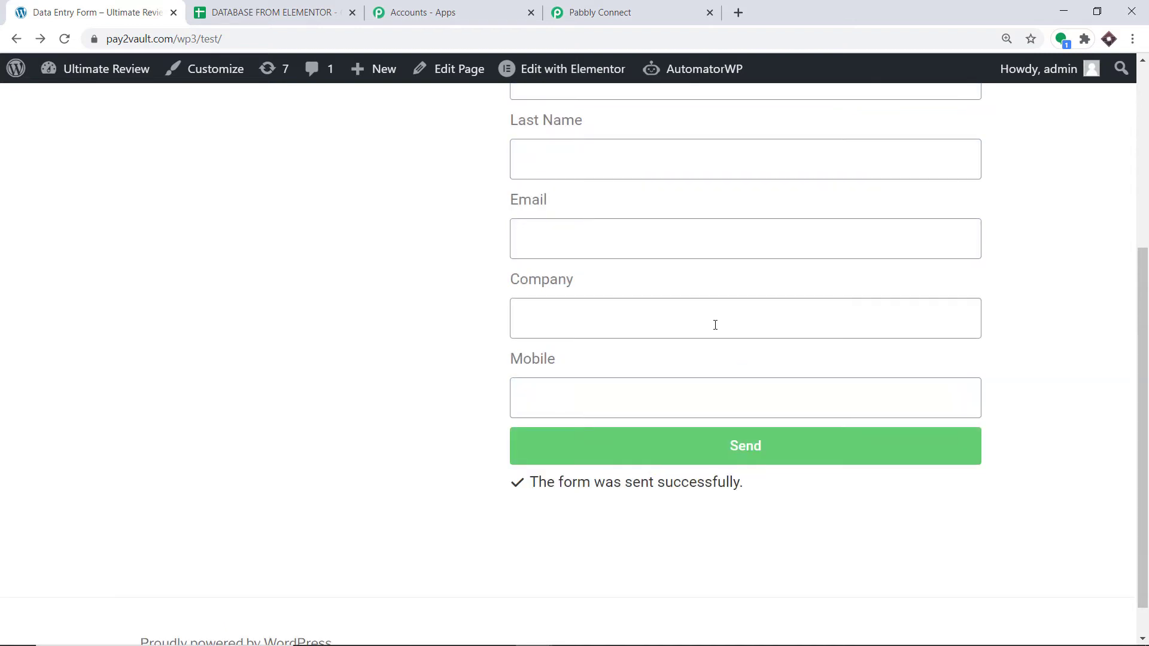
{"action": "scroll", "coordinate": [715, 325], "scroll_direction": "up", "scroll_amount": 2}
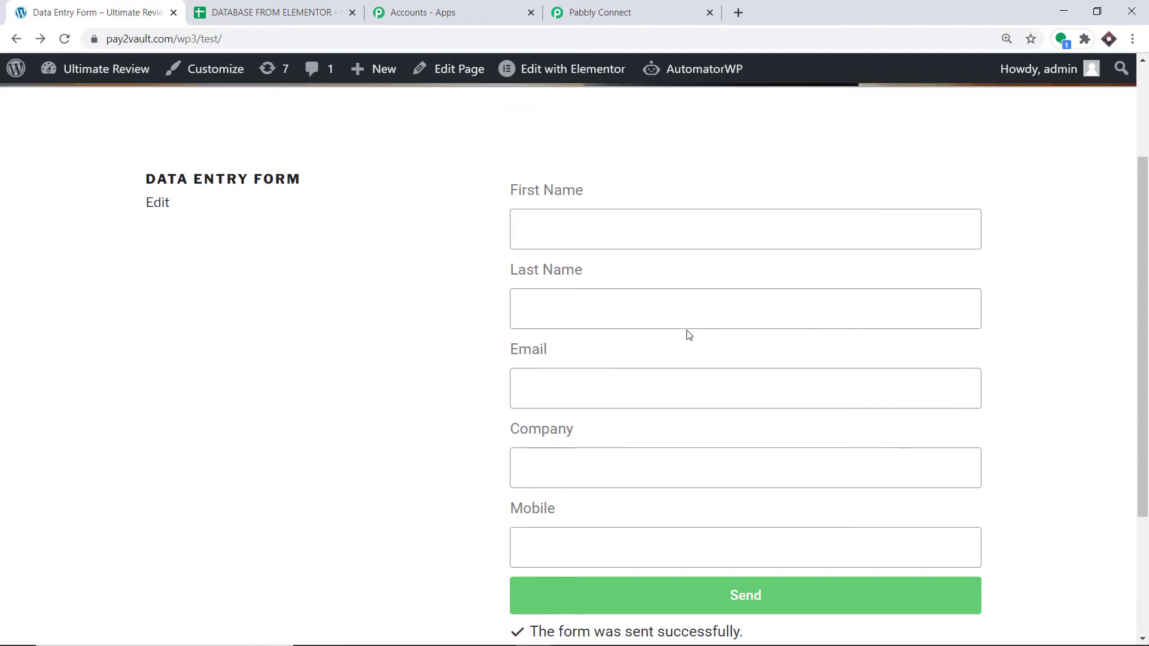
- Switch to Pabbly Connect and review the webhook response captured from the form submission
{"action": "left_click", "coordinate": [622, 13]}
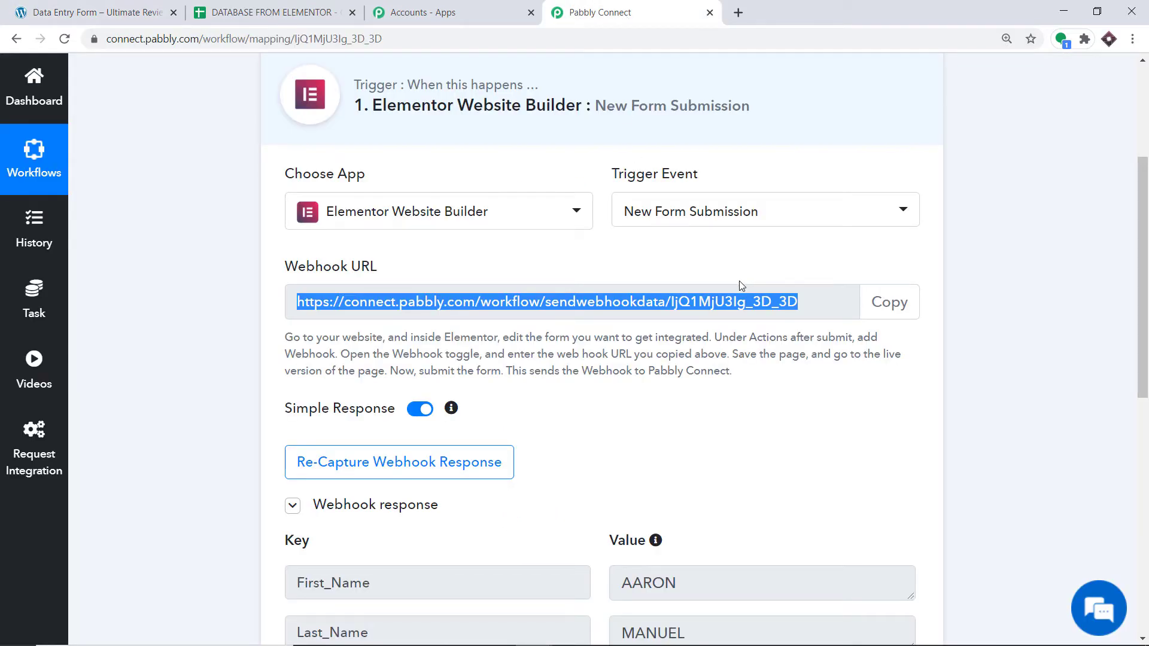
{"action": "scroll", "coordinate": [738, 282], "scroll_direction": "down", "scroll_amount": 6}
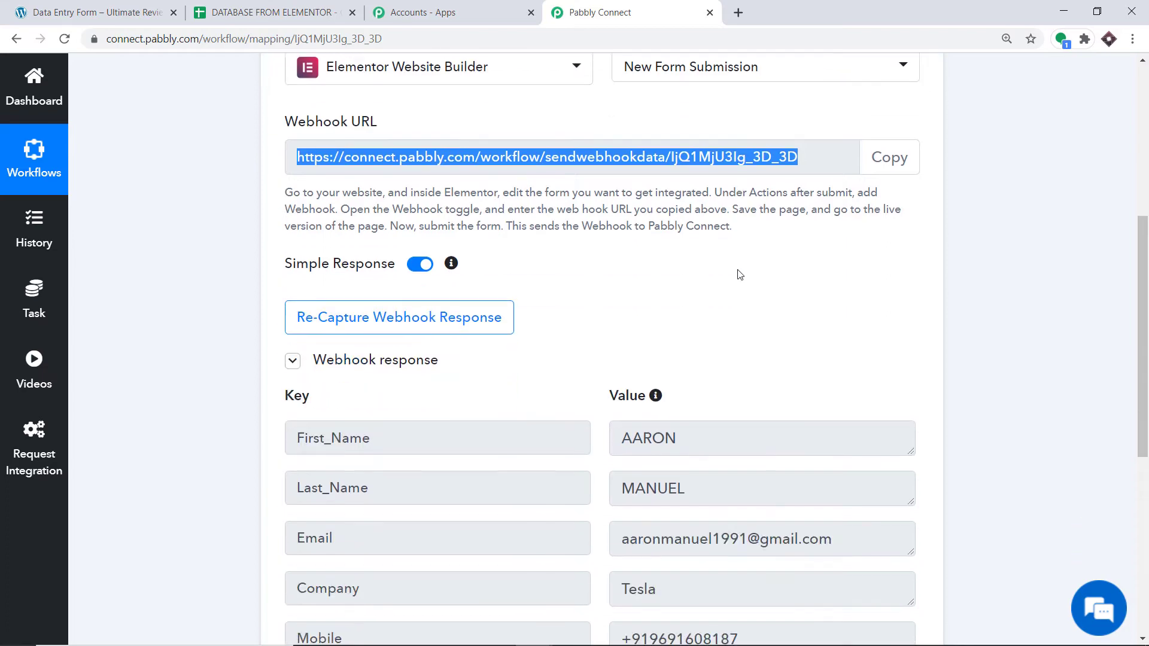
{"action": "scroll", "coordinate": [737, 273], "scroll_direction": "down", "scroll_amount": 1}
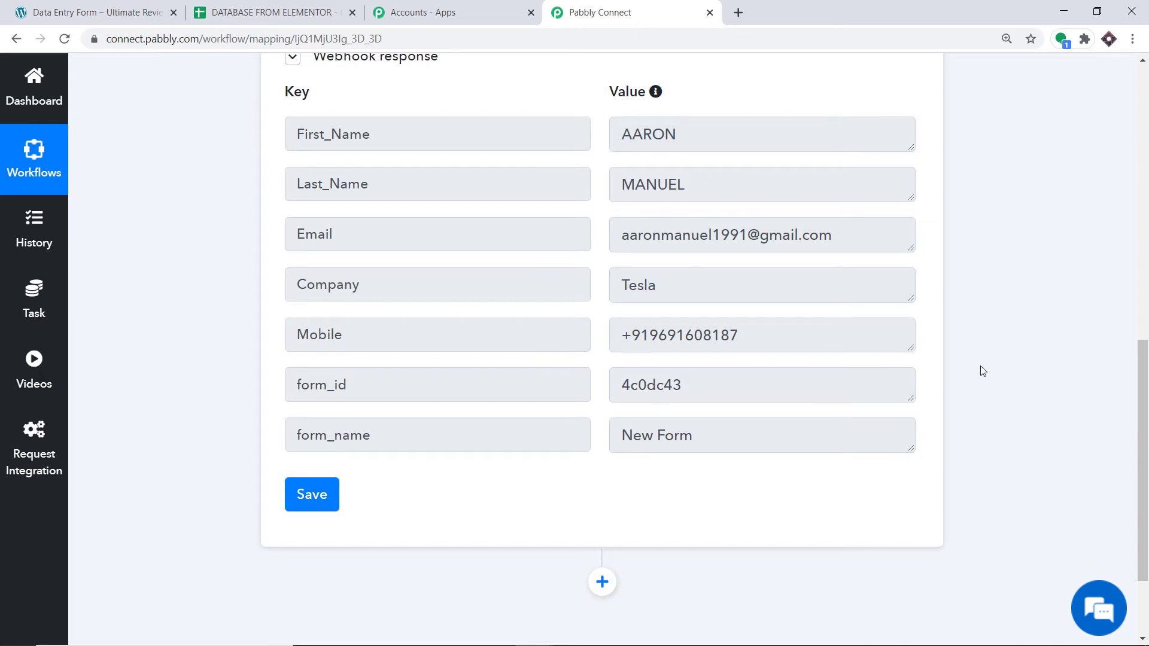
- Add an action step after the trigger using Google Sheets with the Add New Row event
{"action": "left_click_drag", "start_coordinate": [1146, 450], "coordinate": [1146, 502]}
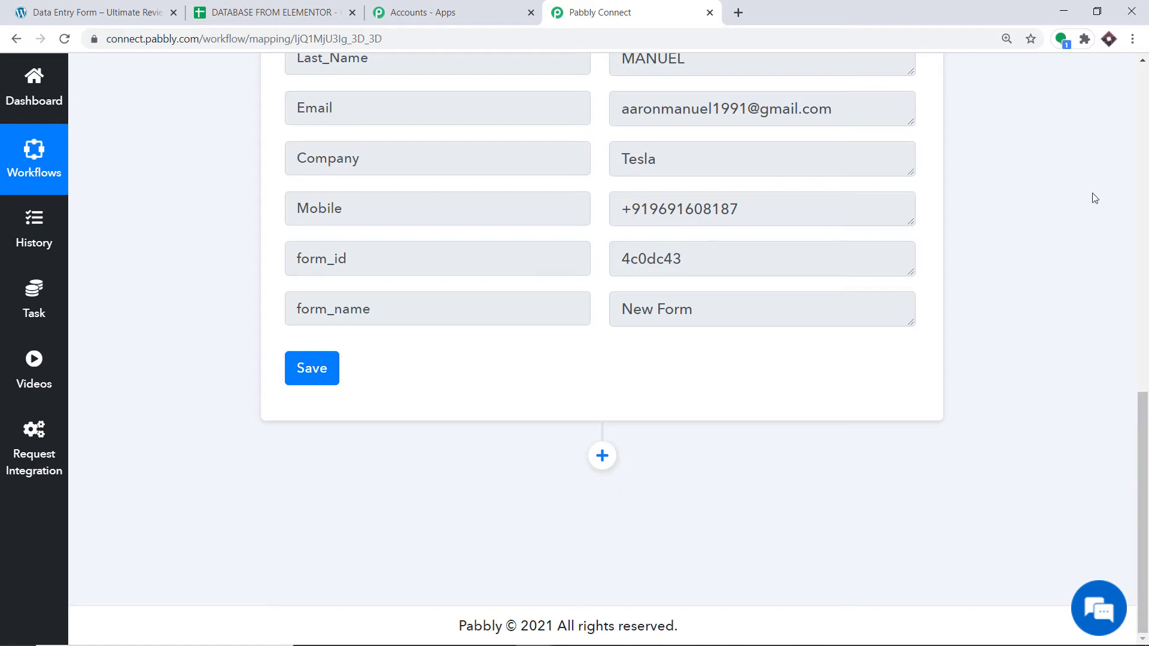
{"action": "left_click", "coordinate": [603, 457]}
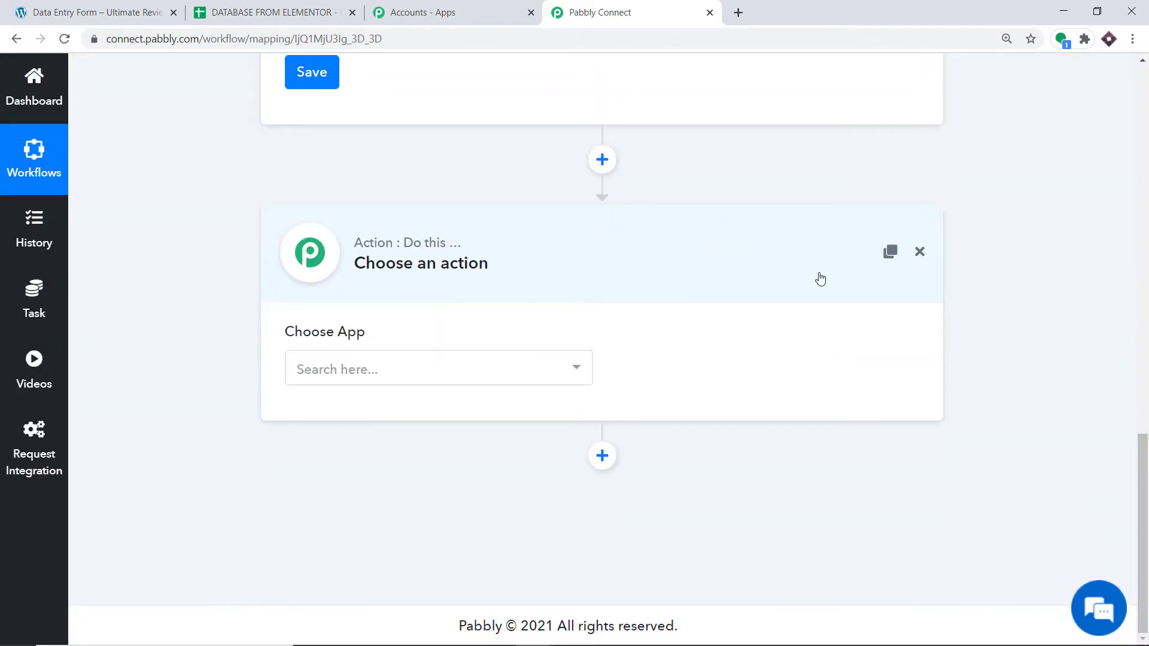
{"action": "left_click", "coordinate": [363, 362]}
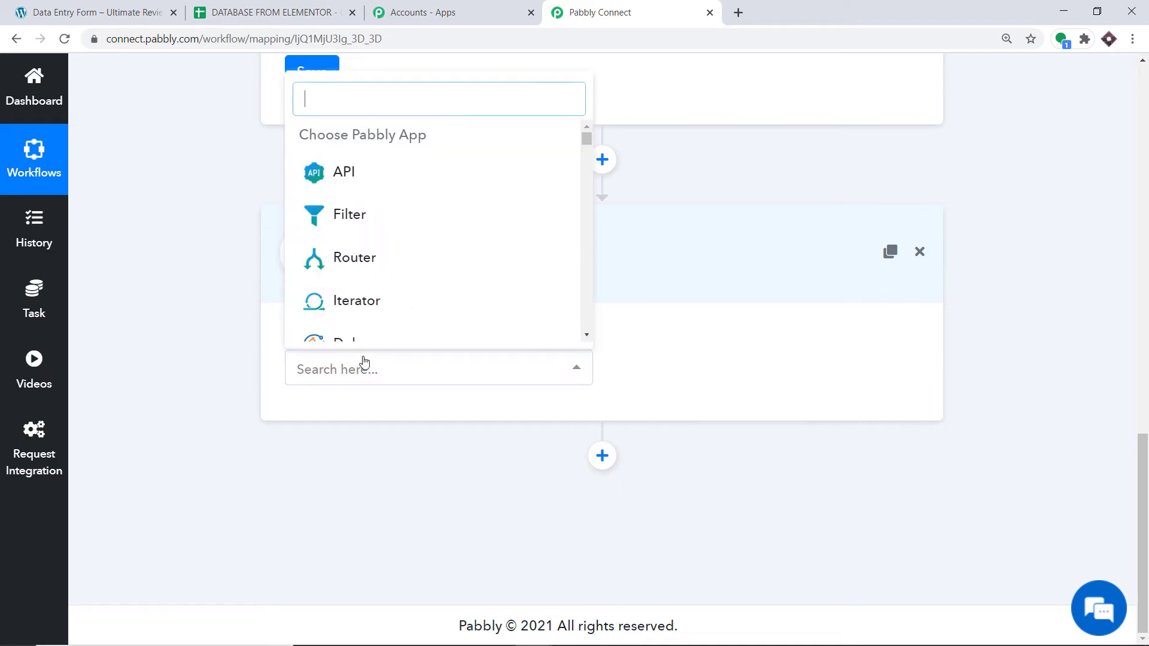
{"action": "type", "text": "go"}
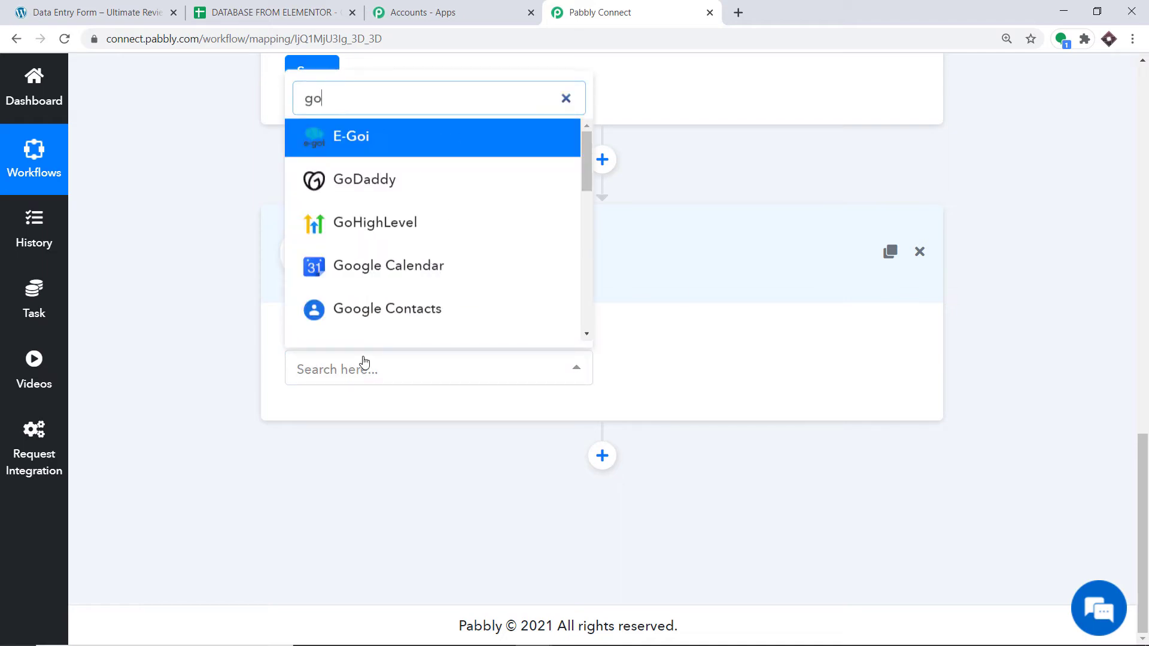
{"action": "type", "text": "ogle sheet"}
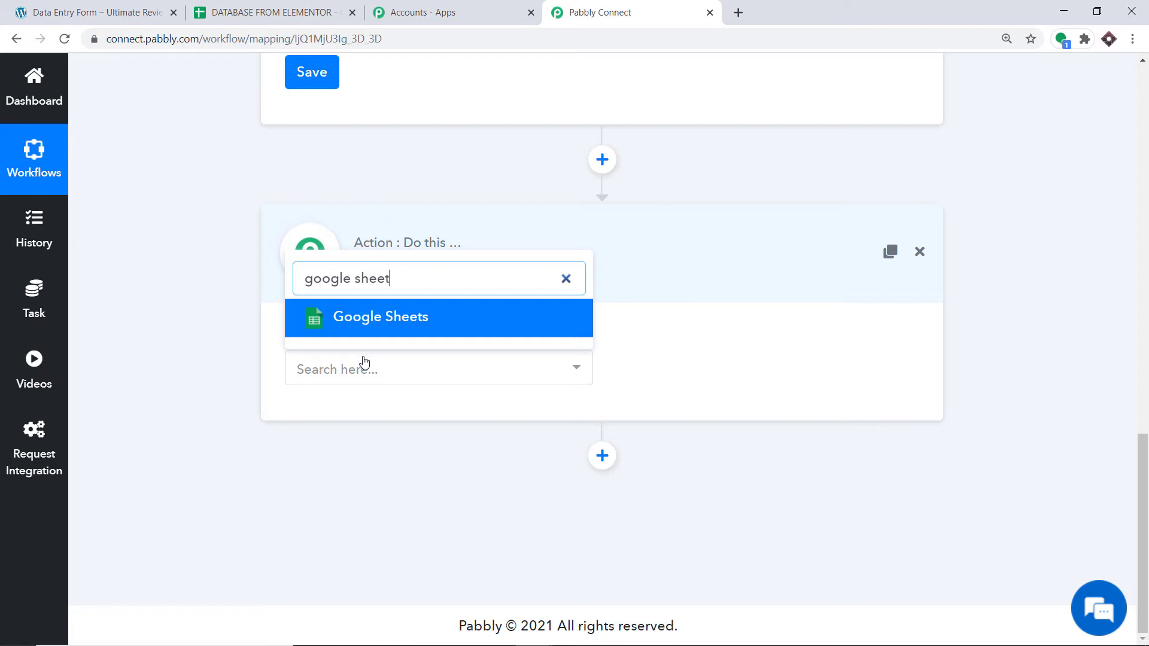
{"action": "left_click", "coordinate": [397, 329]}
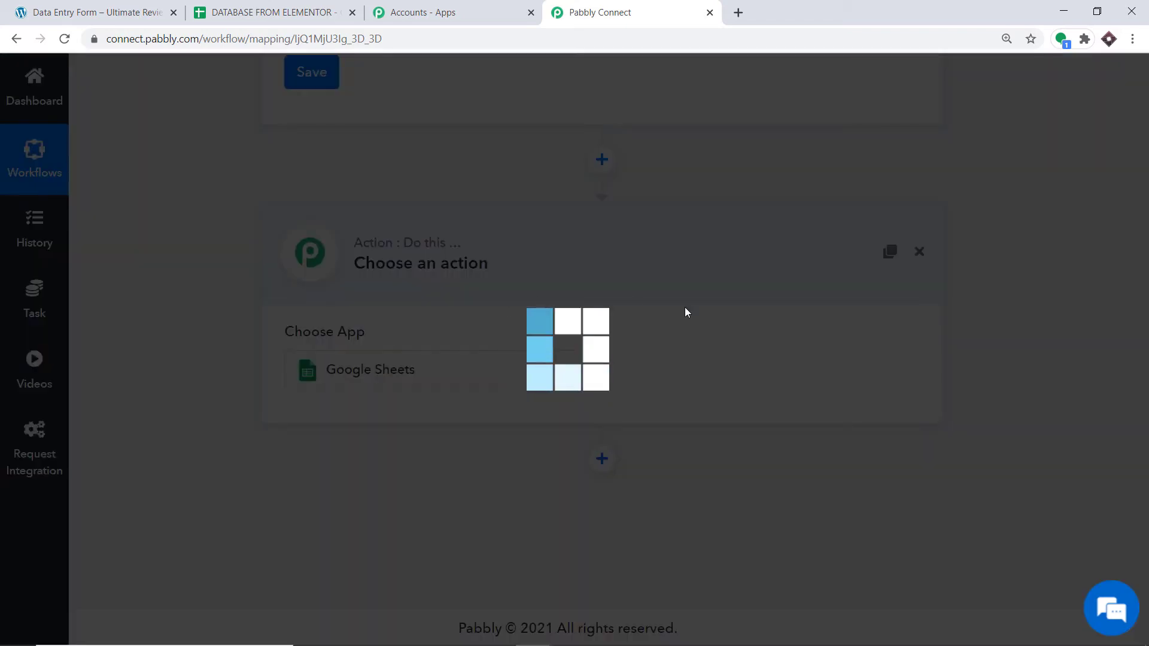
{"action": "left_click", "coordinate": [723, 376]}
{"action": "scroll", "coordinate": [751, 227], "scroll_direction": "down", "scroll_amount": 3}
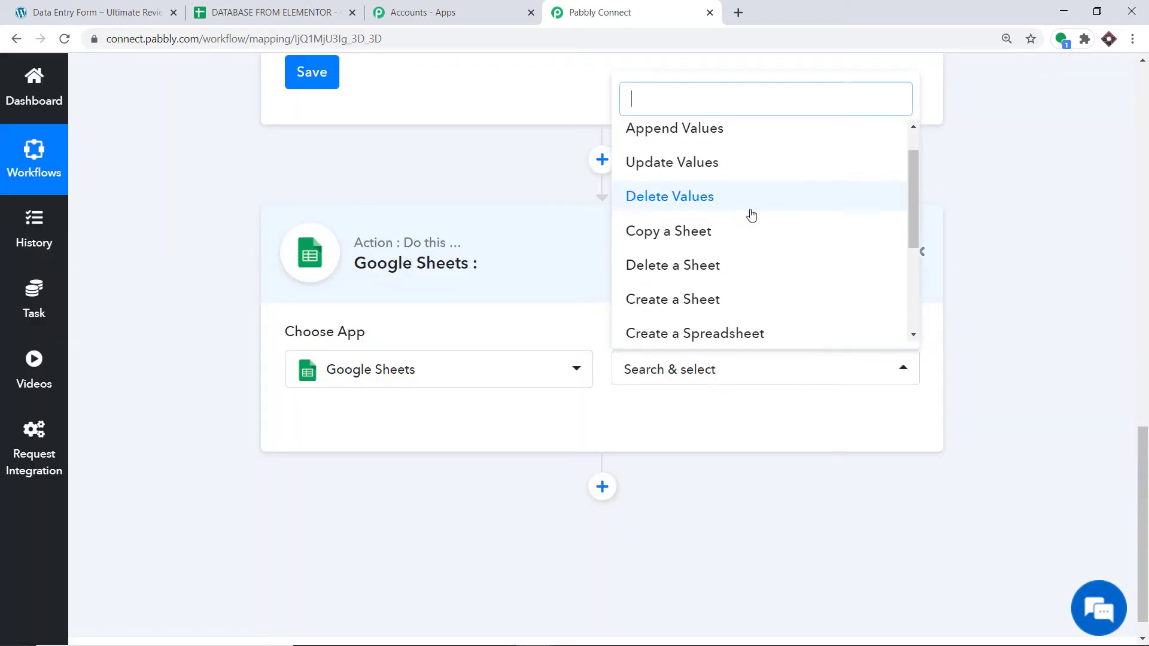
{"action": "left_click", "coordinate": [740, 230]}
- Examine the list of action events available for Google Sheets, leaving the selected event as it is
{"action": "left_click", "coordinate": [691, 378]}
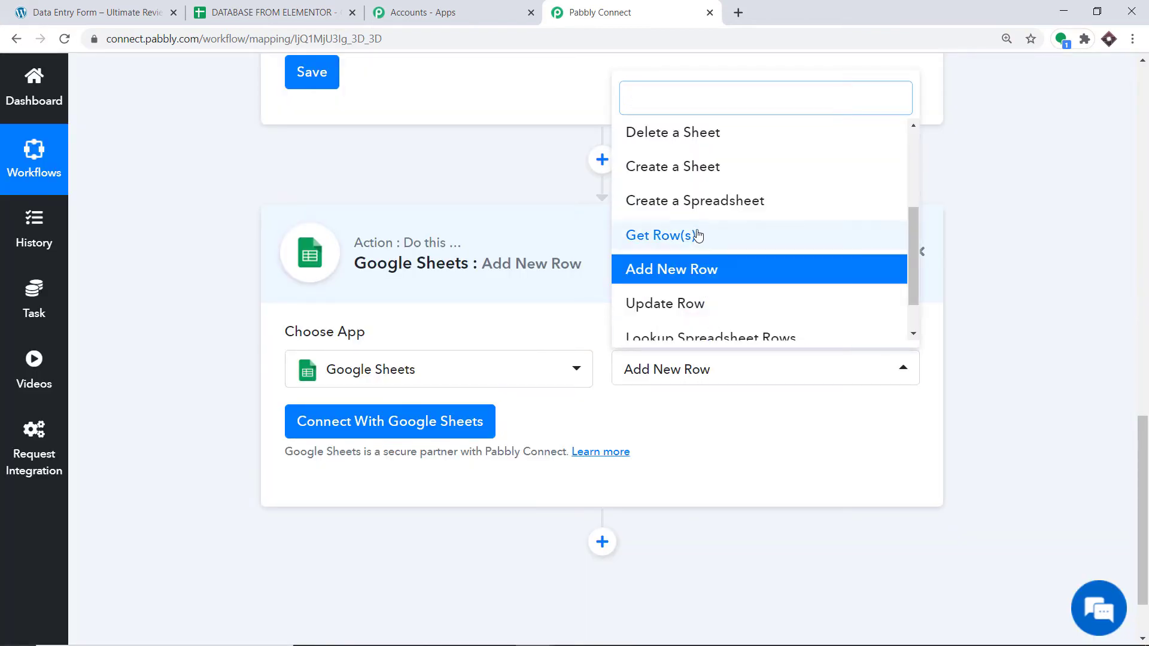
{"action": "scroll", "coordinate": [697, 223], "scroll_direction": "up", "scroll_amount": 3}
{"action": "scroll", "coordinate": [688, 197], "scroll_direction": "up", "scroll_amount": 1}
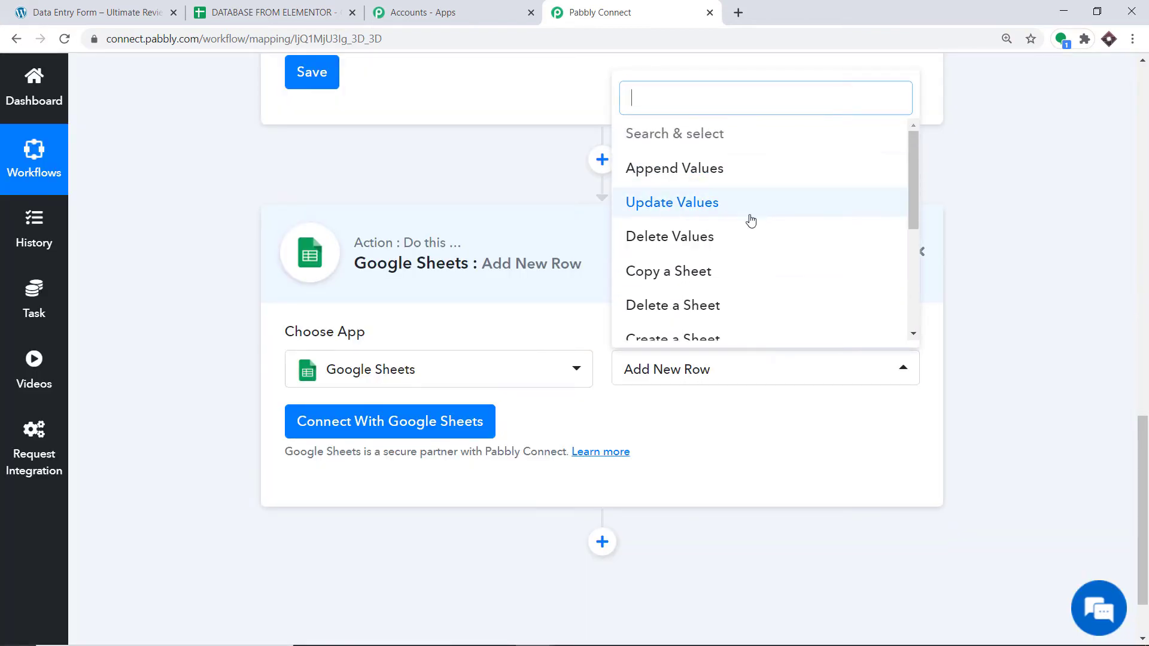
{"action": "scroll", "coordinate": [755, 257], "scroll_direction": "down", "scroll_amount": 1}
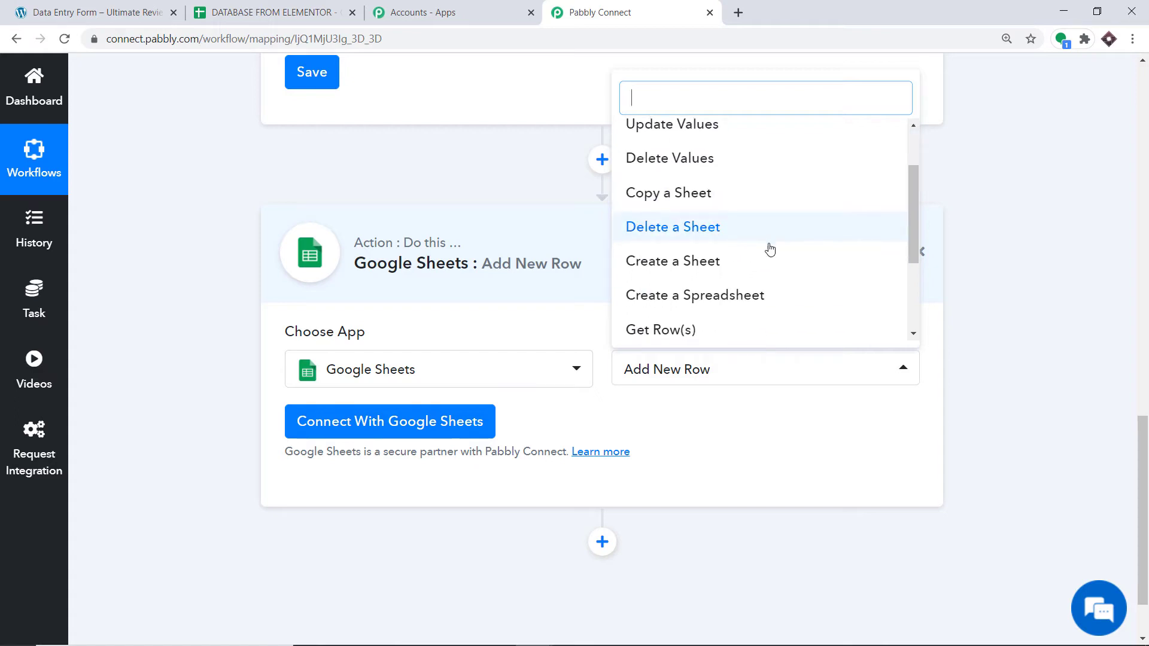
{"action": "scroll", "coordinate": [718, 255], "scroll_direction": "down", "scroll_amount": 1}
{"action": "scroll", "coordinate": [707, 277], "scroll_direction": "down", "scroll_amount": 1}
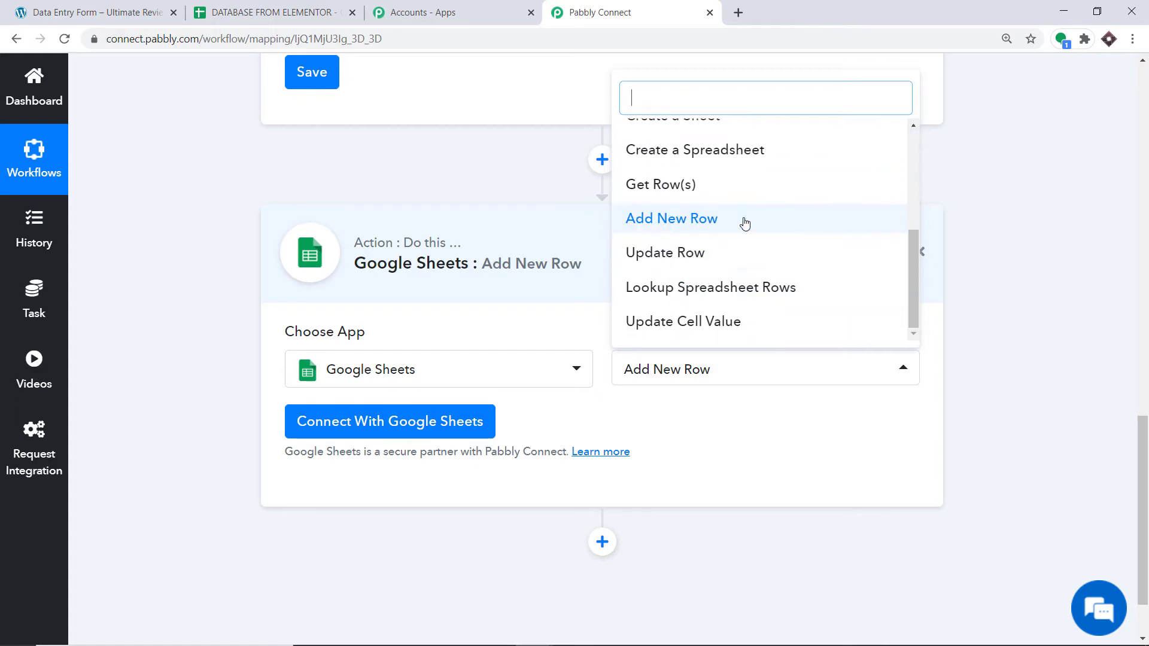
{"action": "scroll", "coordinate": [754, 215], "scroll_direction": "up", "scroll_amount": 3}
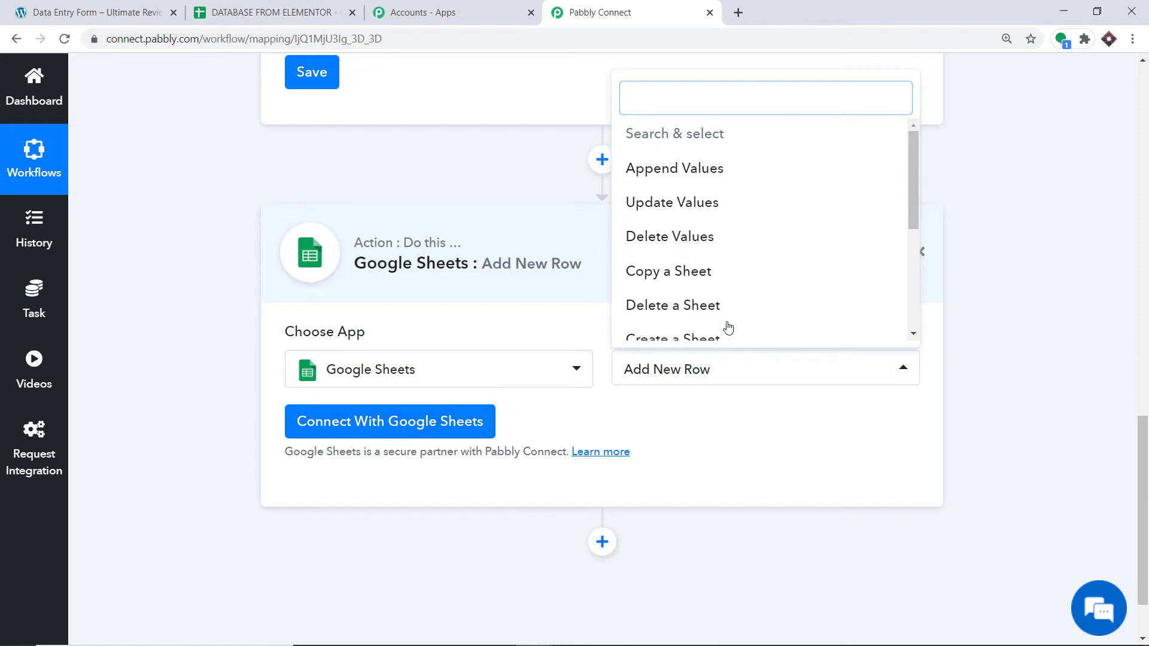
{"action": "left_click", "coordinate": [681, 418]}
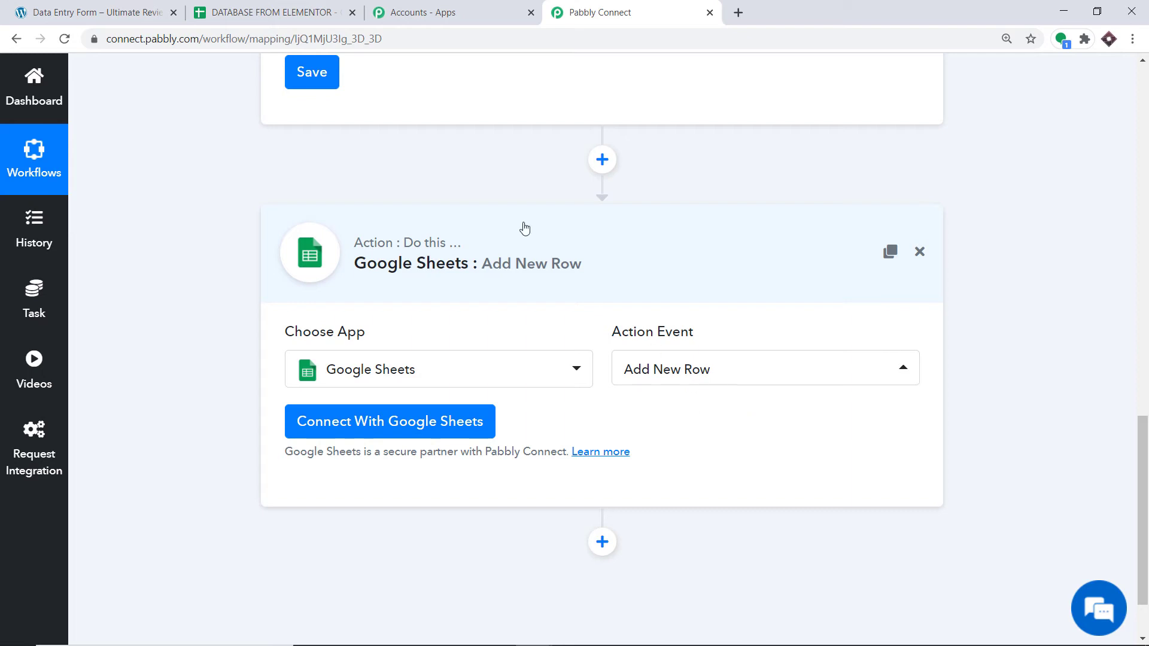
- Check the column headers in the DATABASE FROM ELEMENTOR spreadsheet, and connect the Google Sheets action with new credentials by authorizing the Google account
{"action": "left_click", "coordinate": [306, 5]}
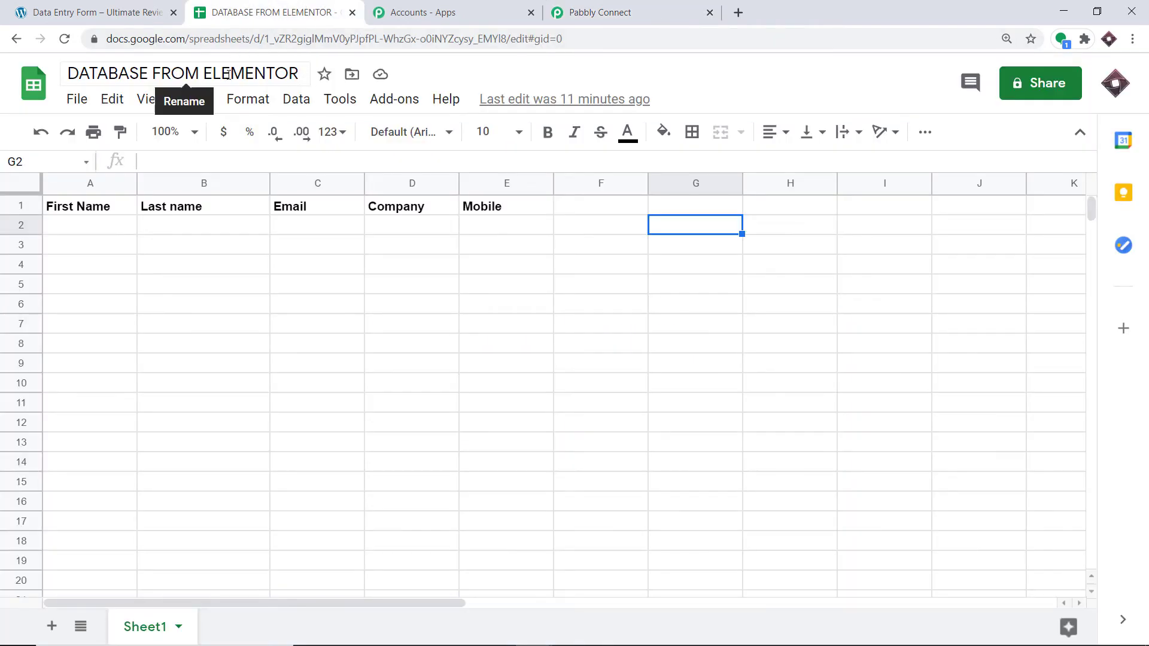
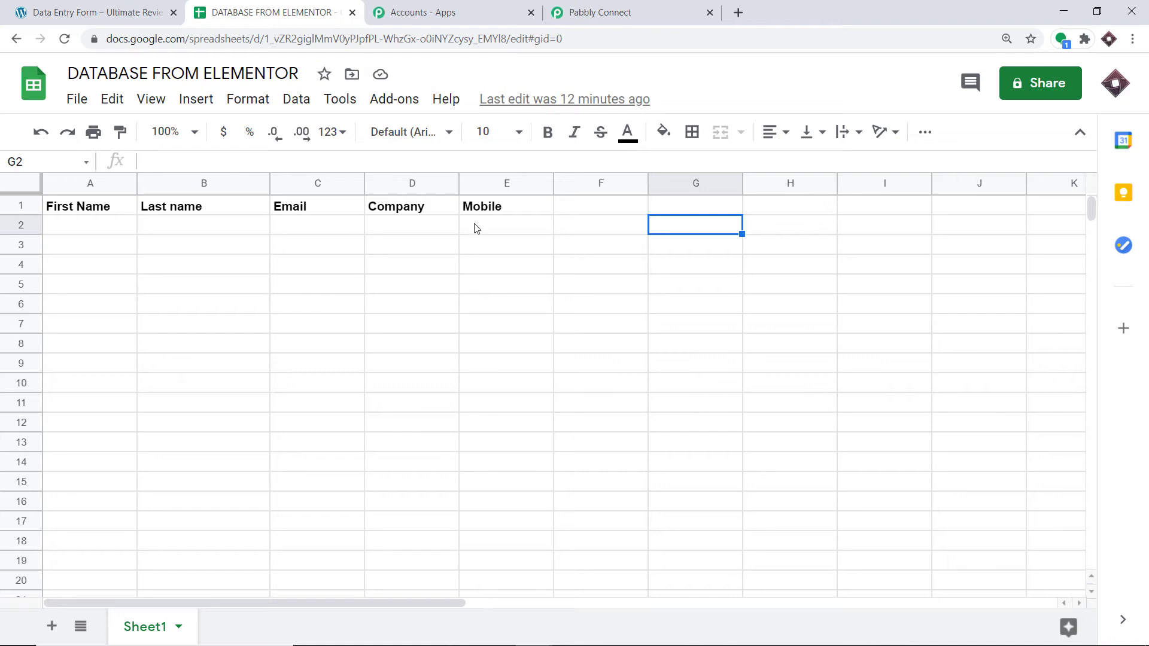
{"action": "left_click", "coordinate": [613, 10]}
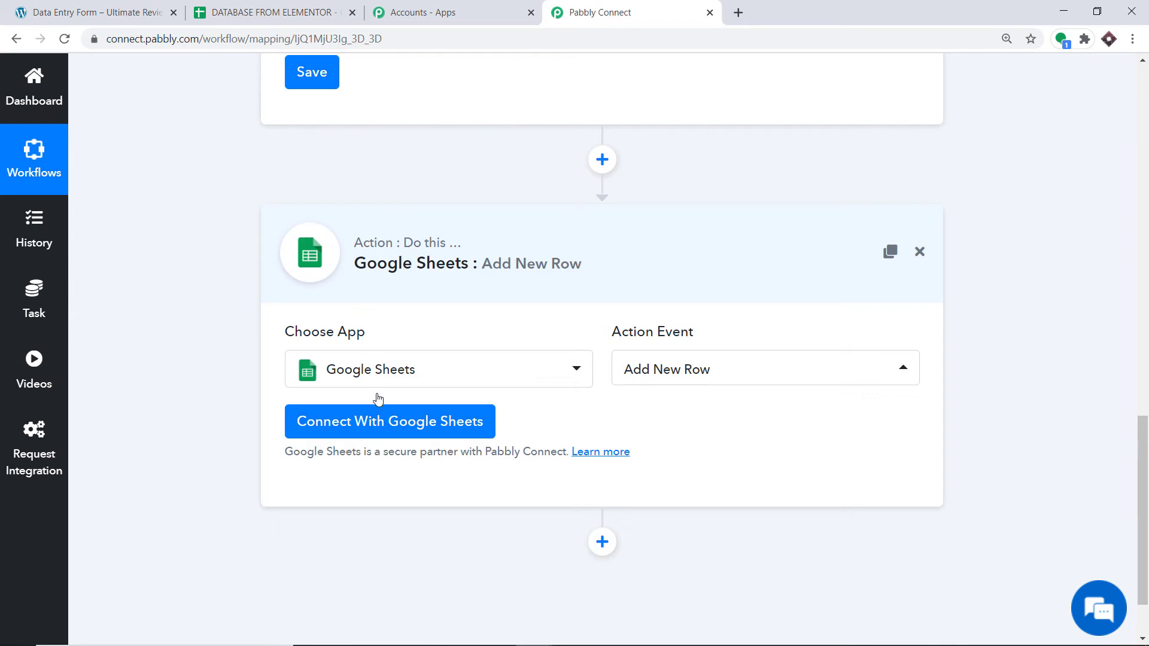
{"action": "left_click", "coordinate": [380, 425]}
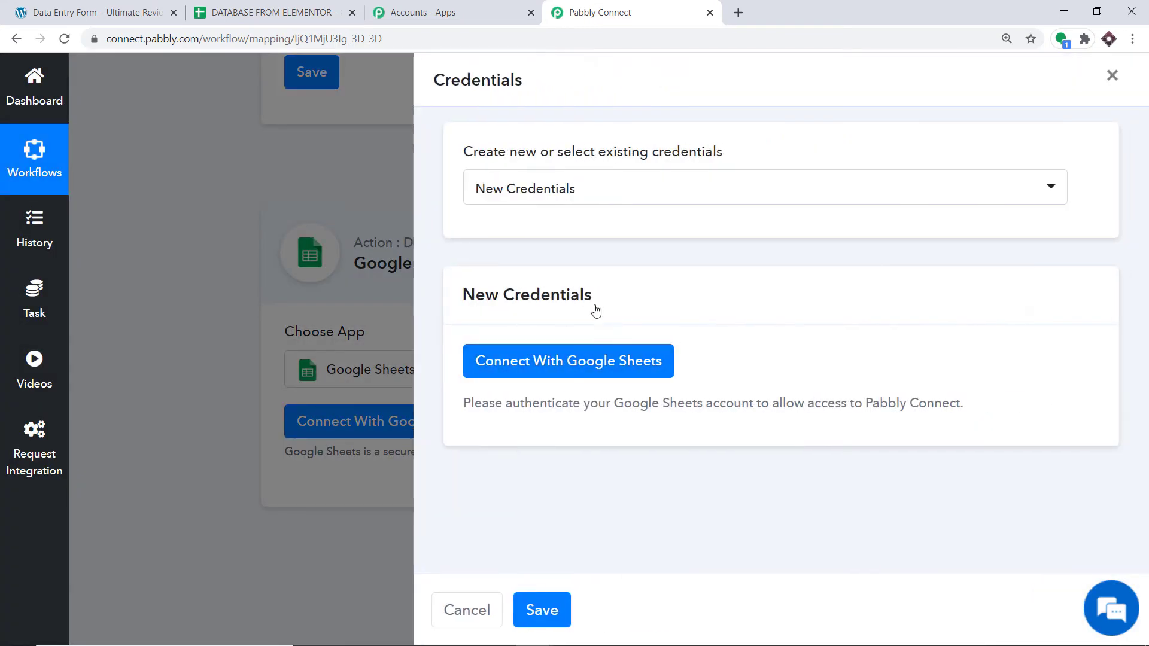
{"action": "left_click", "coordinate": [530, 364]}
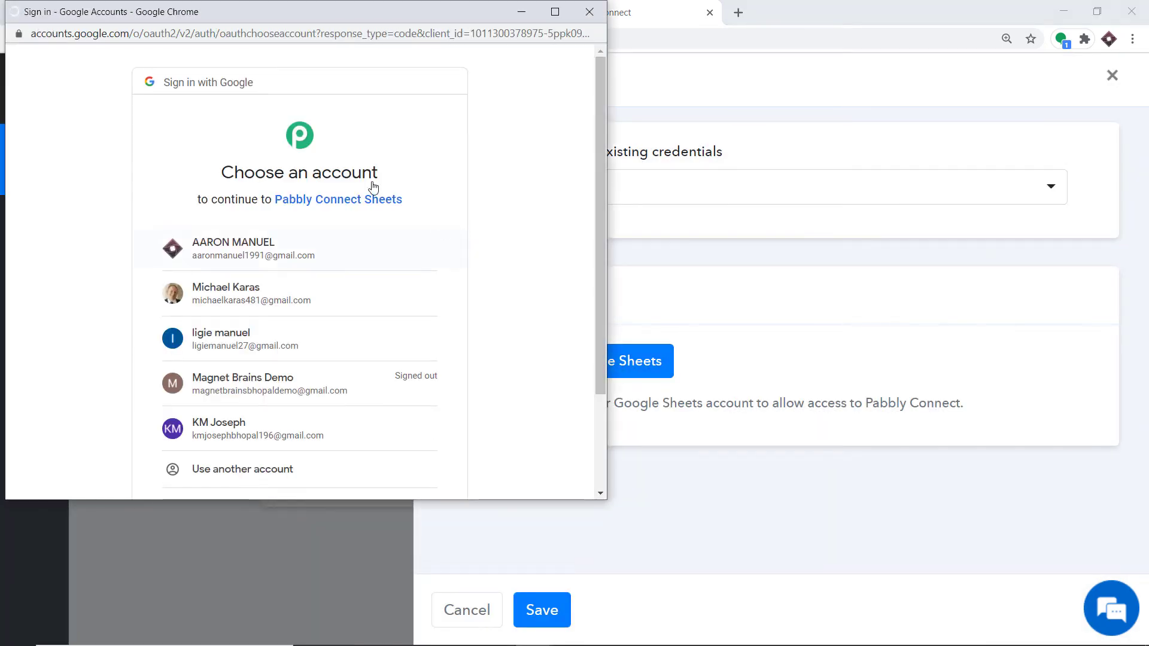
{"action": "left_click_drag", "start_coordinate": [350, 16], "coordinate": [978, 41]}
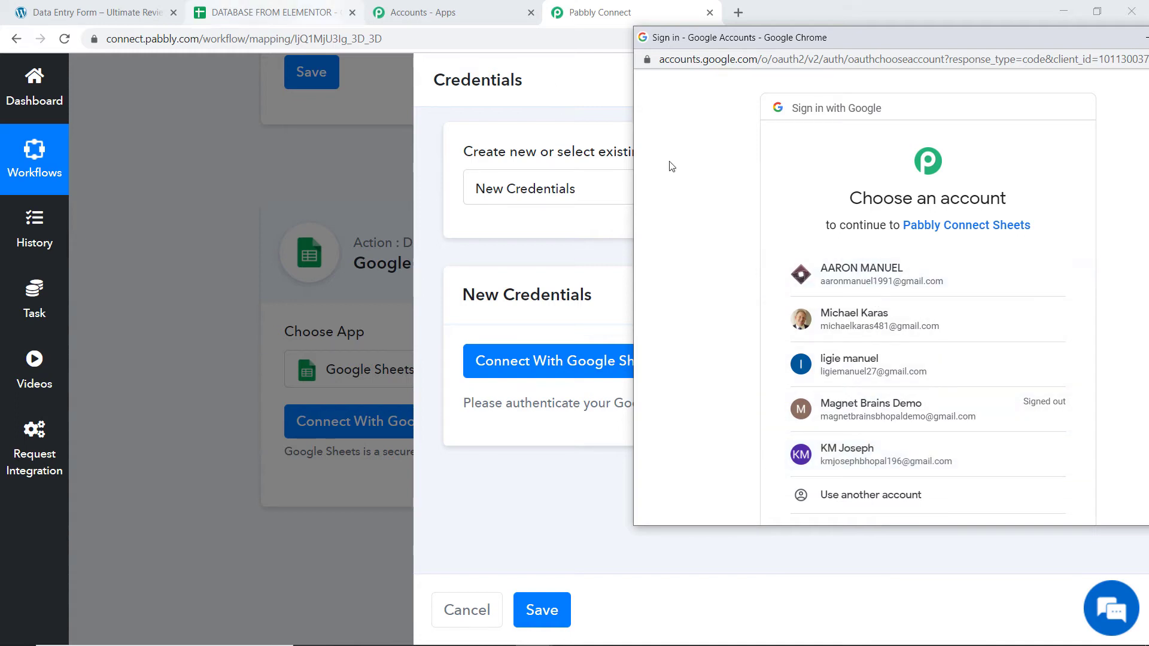
{"action": "left_click", "coordinate": [886, 272]}
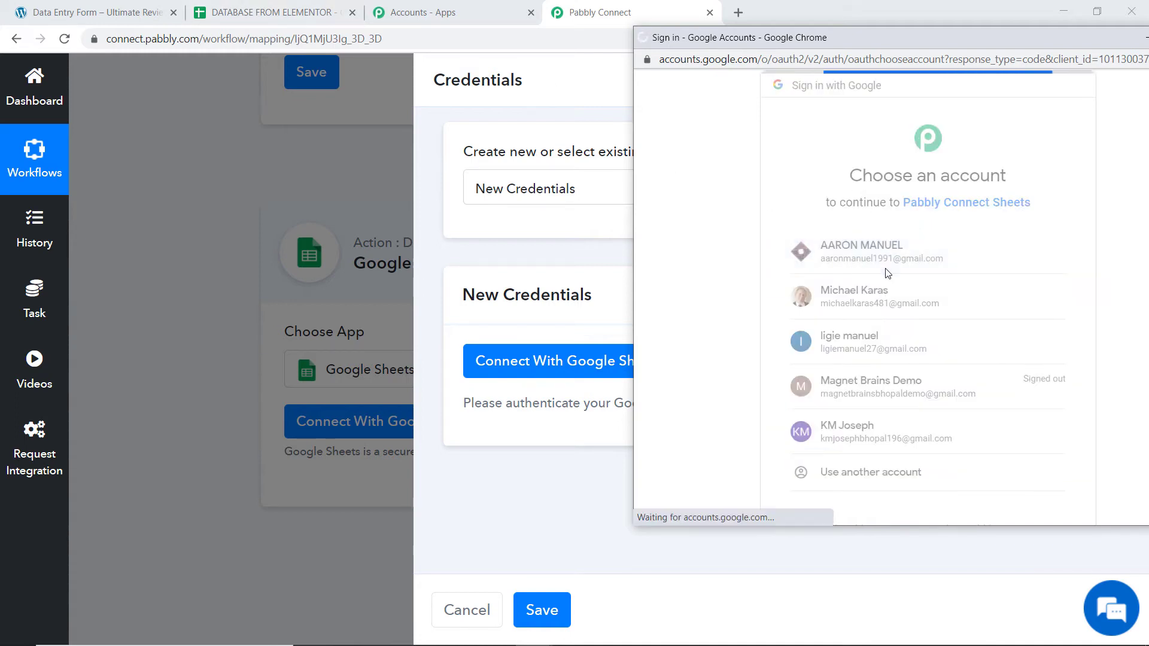
{"action": "scroll", "coordinate": [905, 224], "scroll_direction": "down", "scroll_amount": 2}
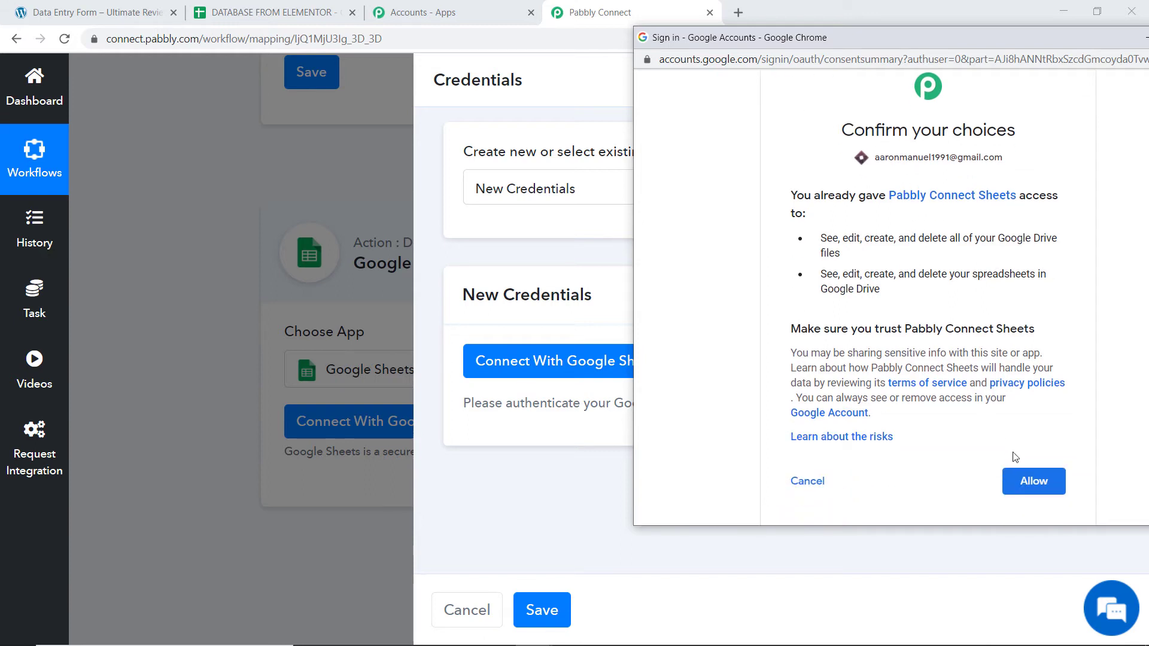
{"action": "left_click", "coordinate": [1032, 487]}
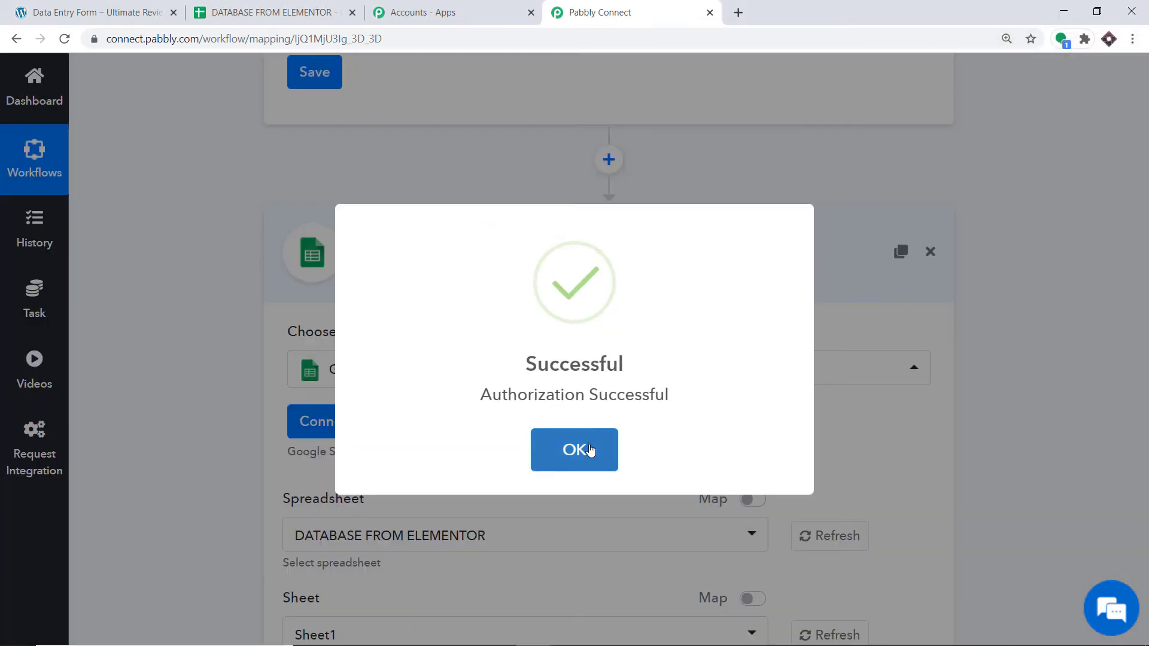
- Acknowledge the Google Sheets authorization and look through the list of spreadsheets available for the action
{"action": "left_click", "coordinate": [587, 450]}
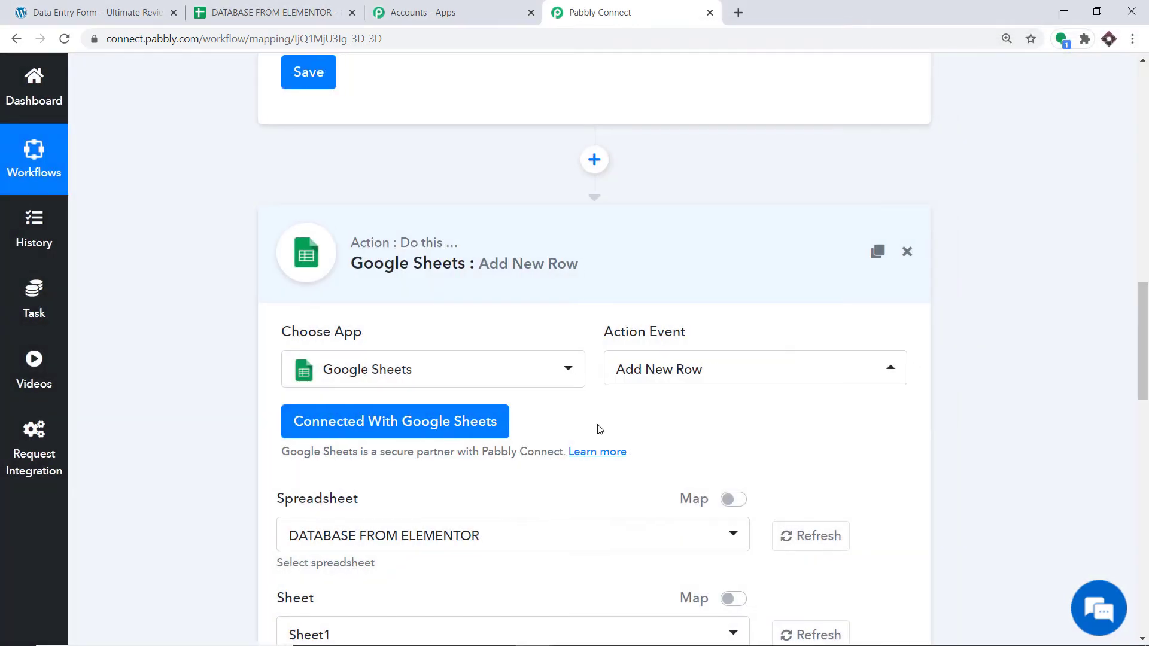
{"action": "scroll", "coordinate": [704, 319], "scroll_direction": "down", "scroll_amount": 3}
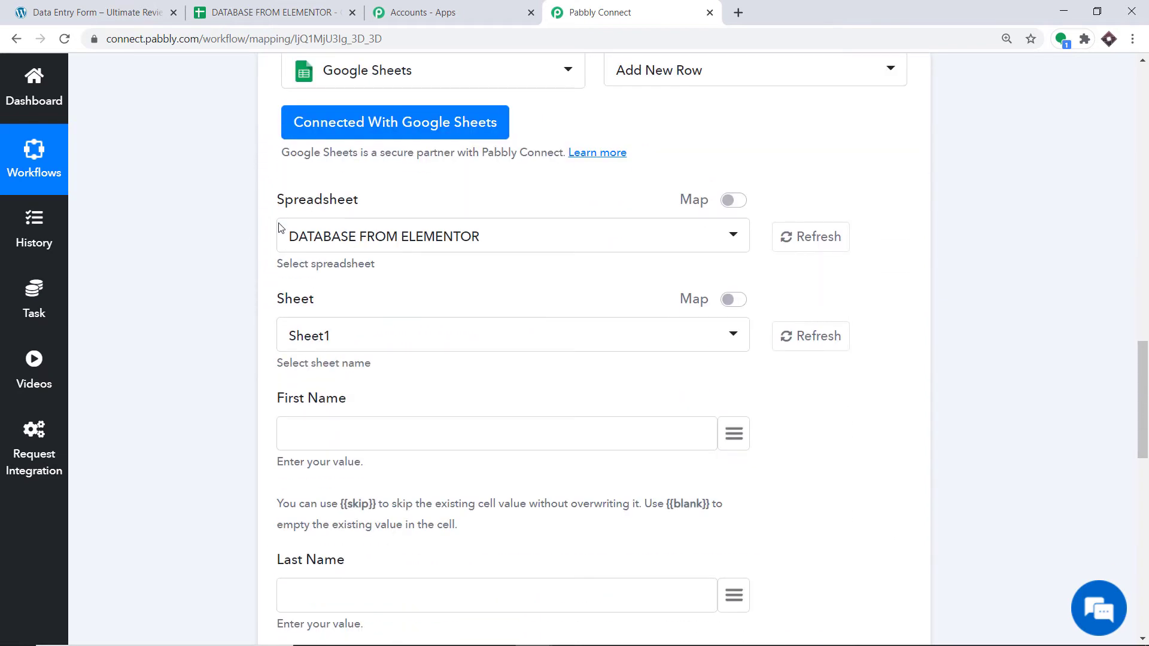
{"action": "scroll", "coordinate": [279, 230], "scroll_direction": "down", "scroll_amount": 1}
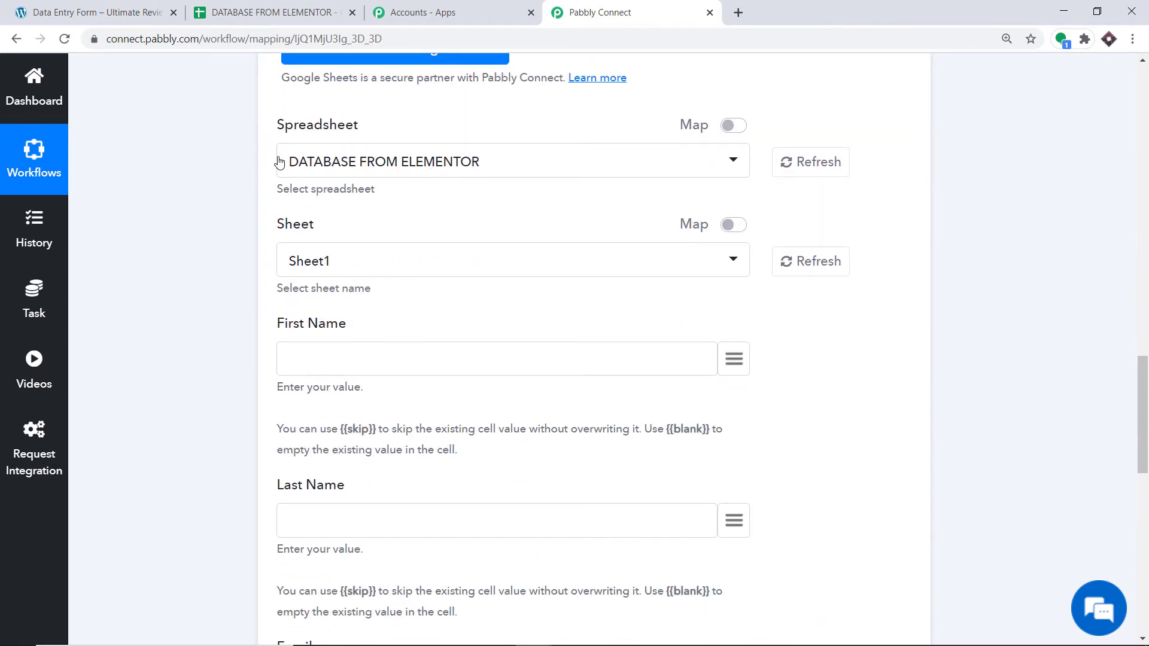
{"action": "left_click", "coordinate": [442, 159]}
{"action": "scroll", "coordinate": [429, 341], "scroll_direction": "down", "scroll_amount": 1}
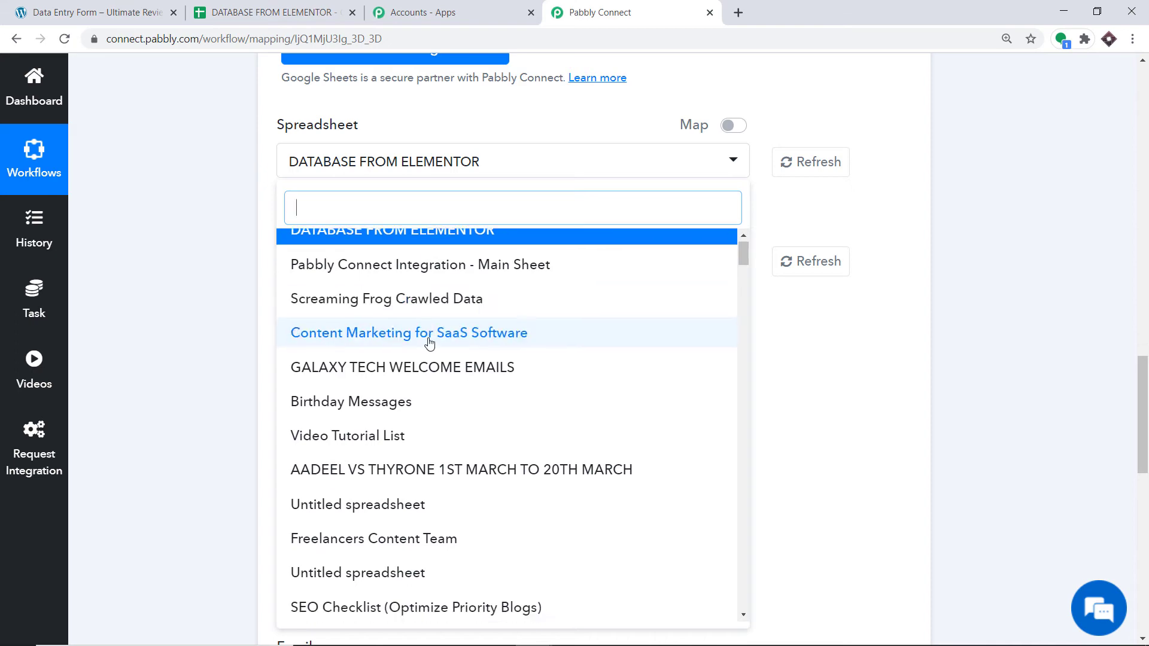
{"action": "scroll", "coordinate": [429, 341], "scroll_direction": "down", "scroll_amount": 15}
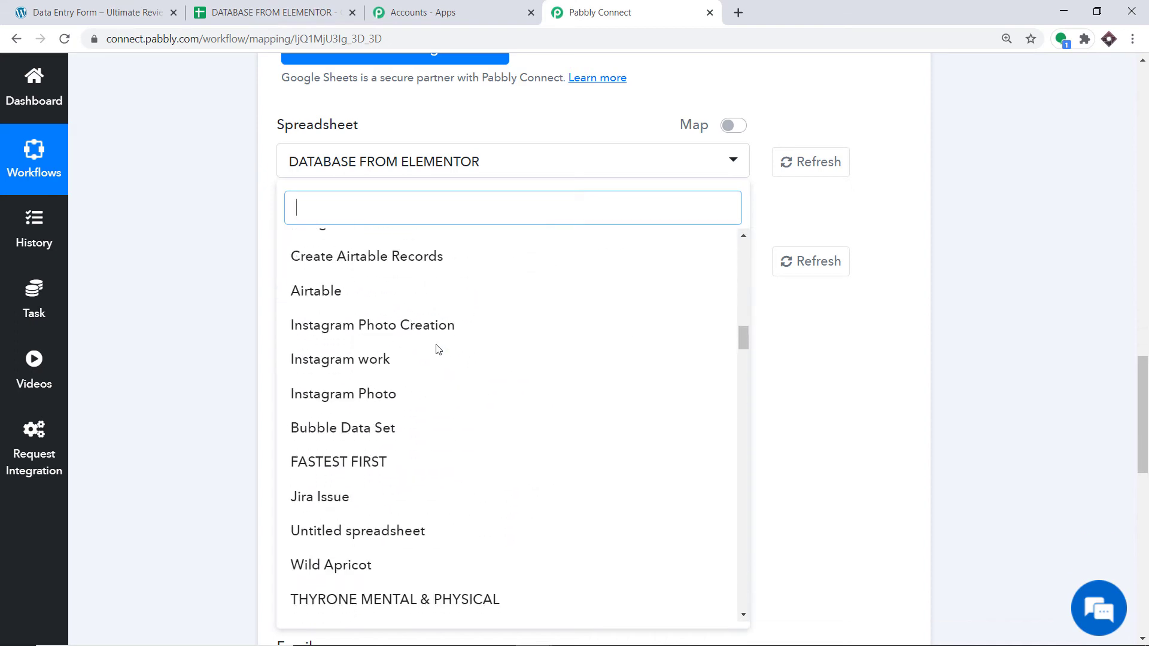
{"action": "scroll", "coordinate": [438, 348], "scroll_direction": "down", "scroll_amount": 20}
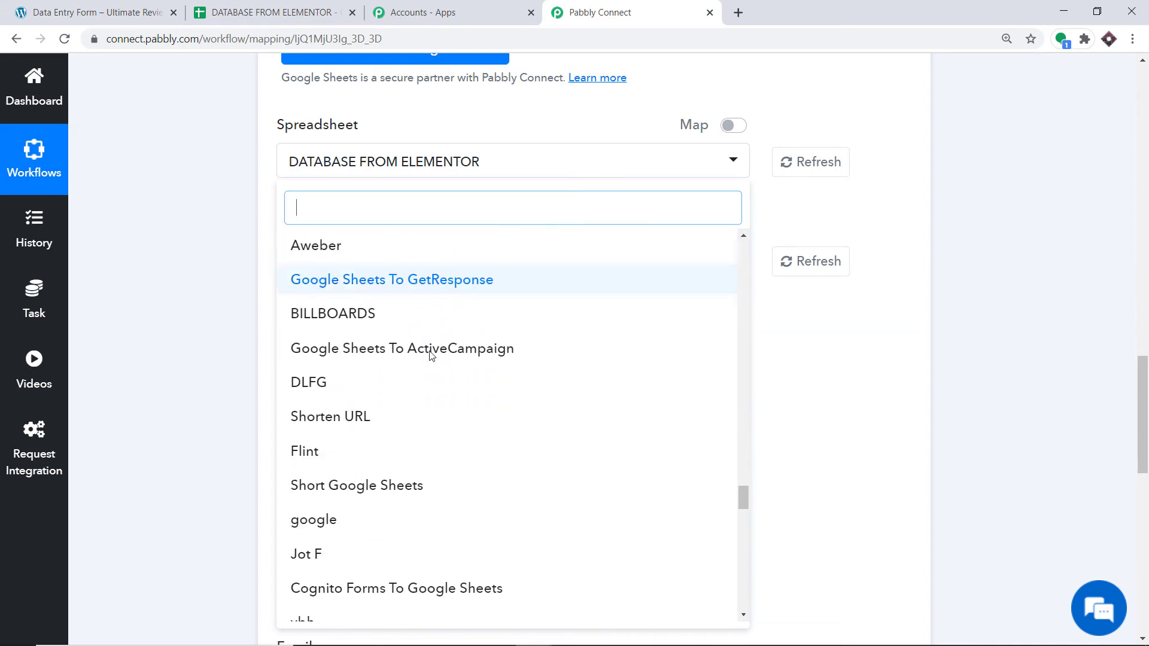
{"action": "scroll", "coordinate": [431, 354], "scroll_direction": "down", "scroll_amount": 8}
{"action": "scroll", "coordinate": [430, 362], "scroll_direction": "up", "scroll_amount": 15}
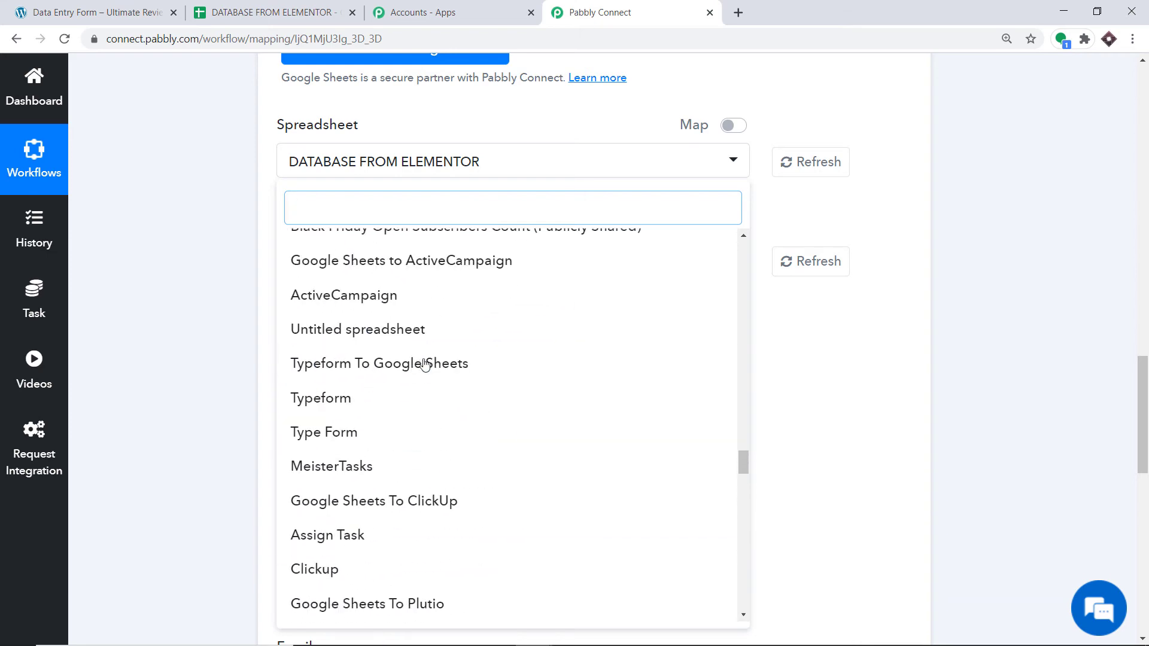
{"action": "scroll", "coordinate": [428, 341], "scroll_direction": "up", "scroll_amount": 20}
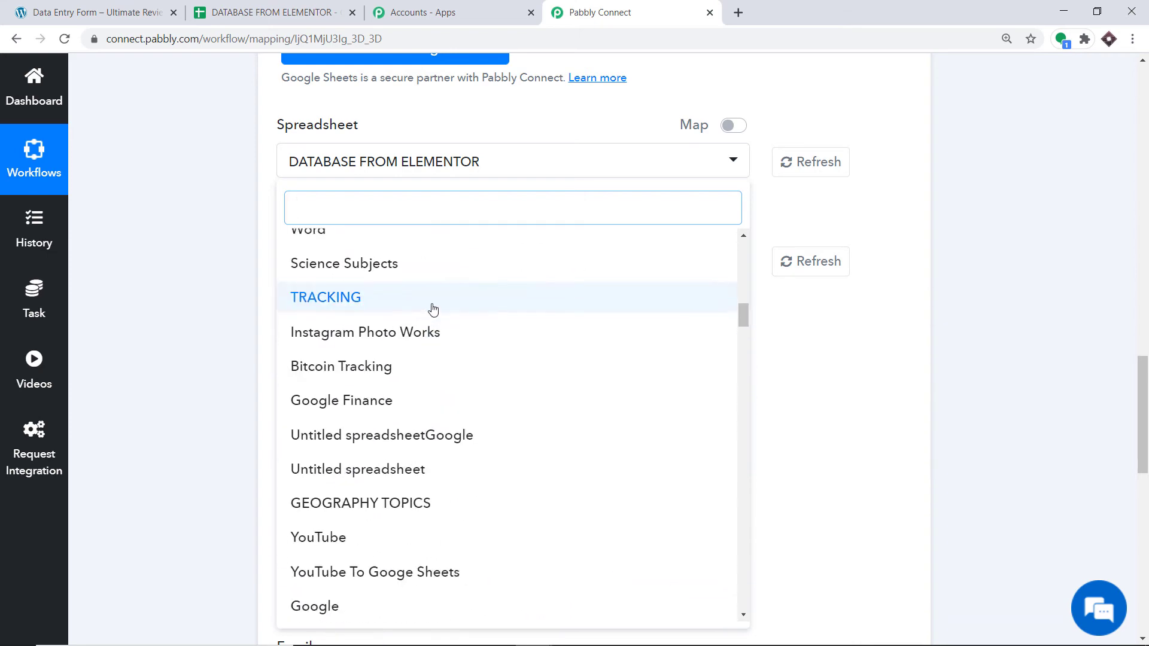
{"action": "scroll", "coordinate": [433, 308], "scroll_direction": "up", "scroll_amount": 10}
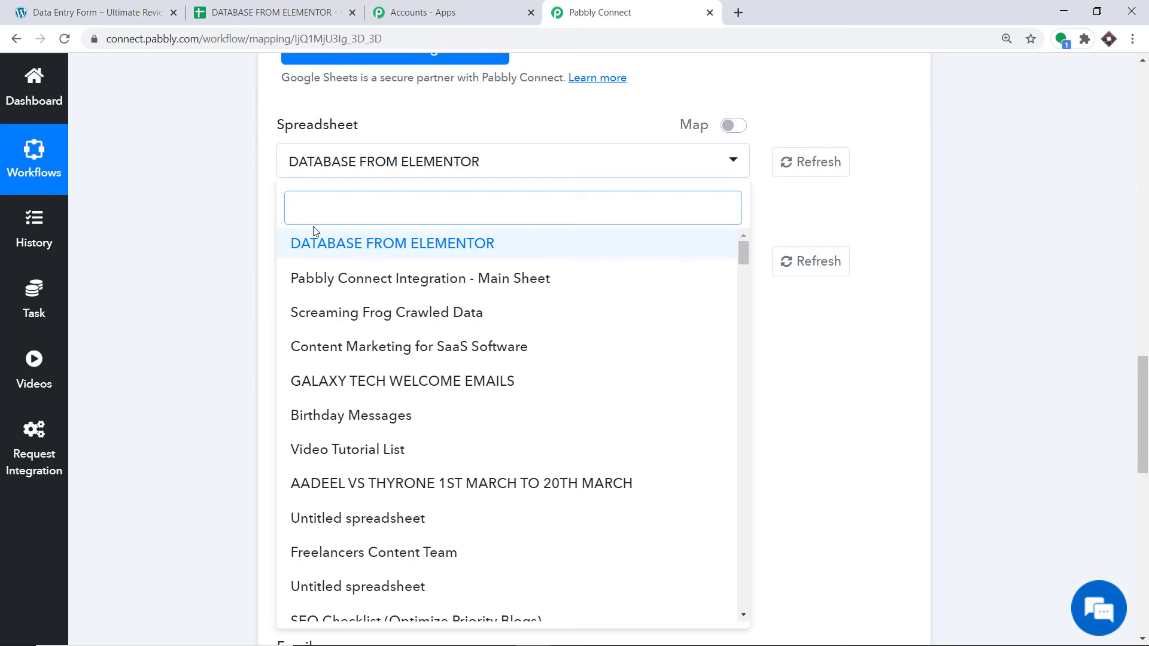
- Check the spreadsheet's title in Google Sheets, and select DATABASE FROM ELEMENTOR as the action's spreadsheet in Pabbly Connect
{"action": "left_click", "coordinate": [250, 7]}
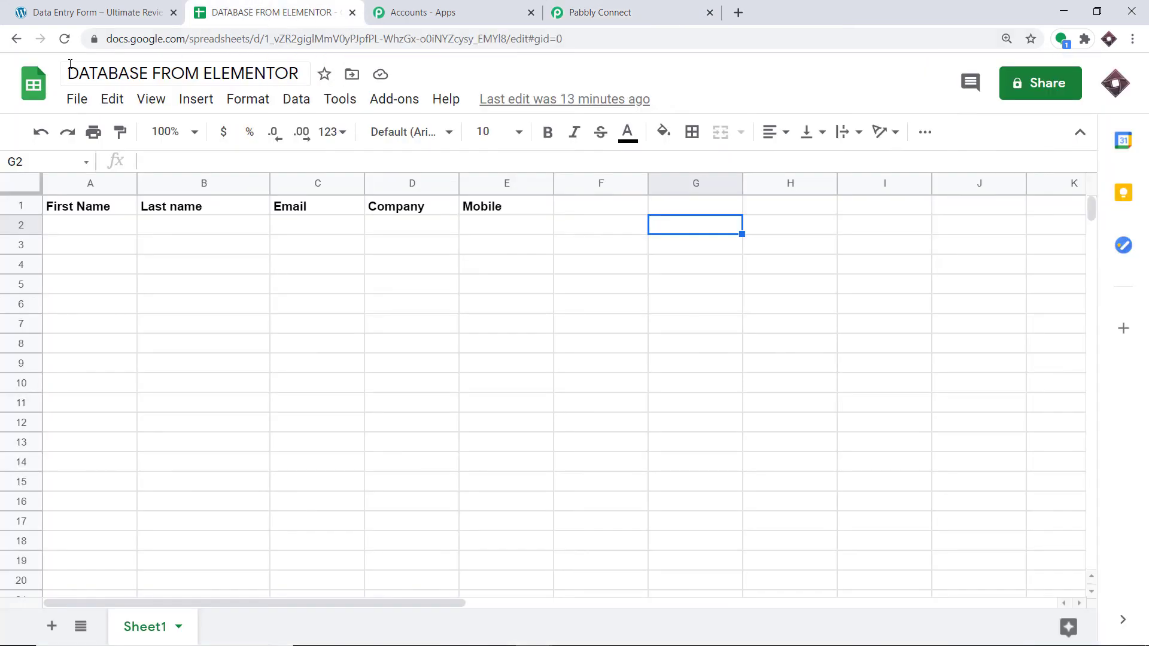
{"action": "left_click", "coordinate": [622, 13]}
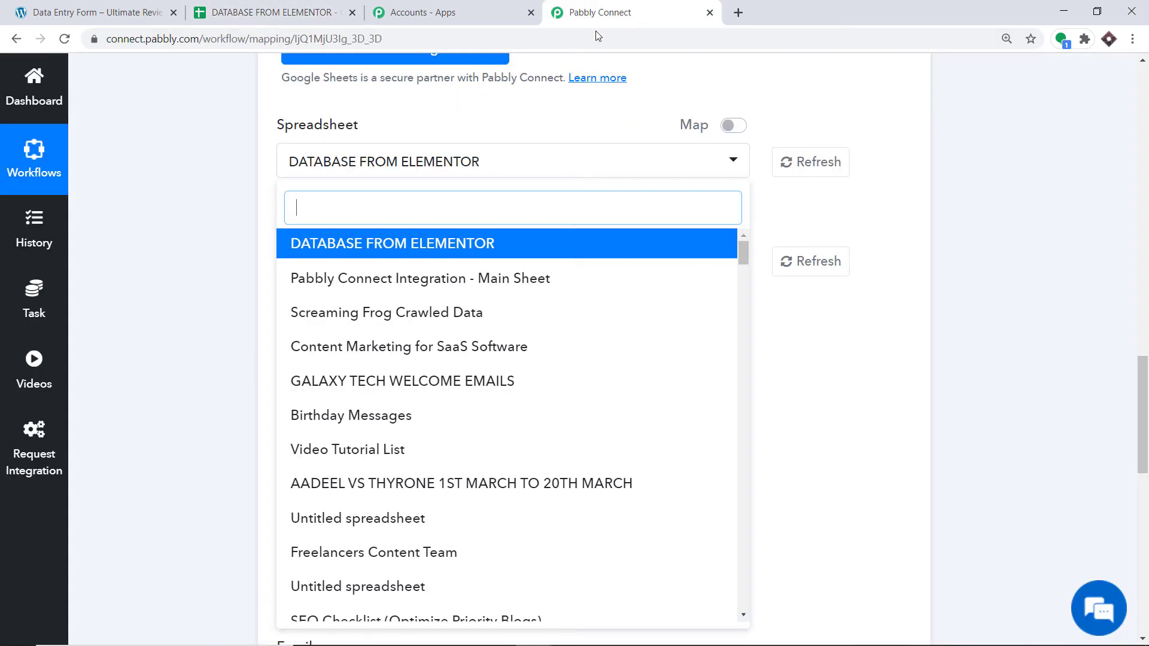
{"action": "left_click", "coordinate": [388, 245]}
- Compare the action's sheet name and column fields with the sheet tab and headers in the DATABASE FROM ELEMENTOR spreadsheet
{"action": "scroll", "coordinate": [312, 239], "scroll_direction": "down", "scroll_amount": 1}
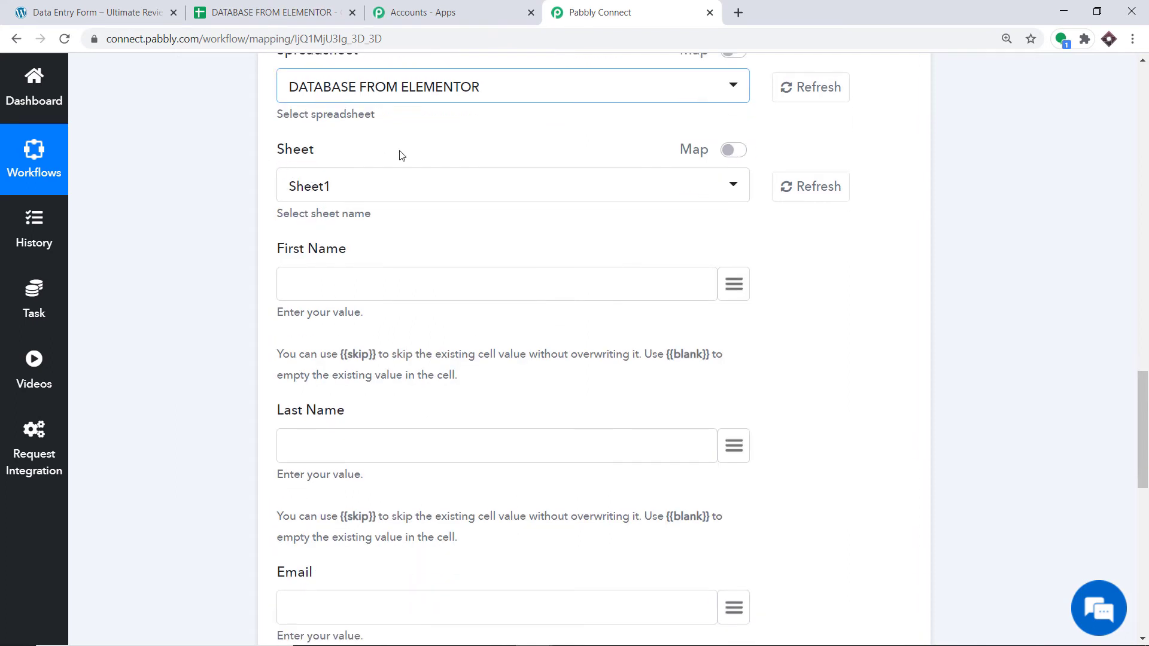
{"action": "left_click", "coordinate": [268, 12]}
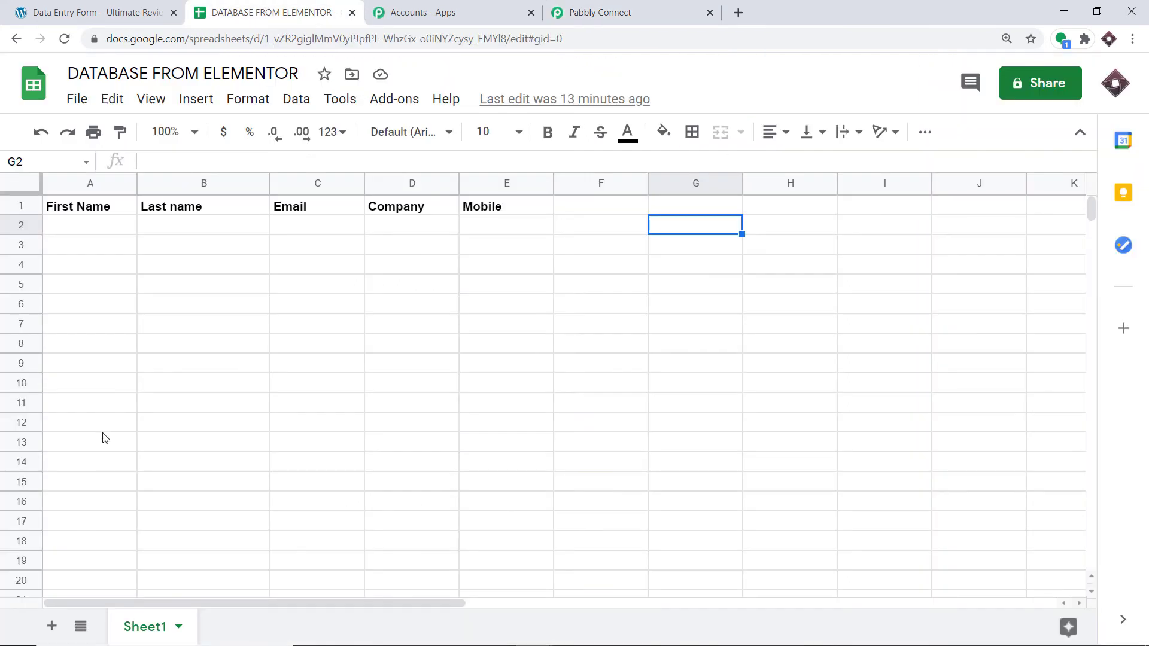
{"action": "left_click", "coordinate": [553, 4]}
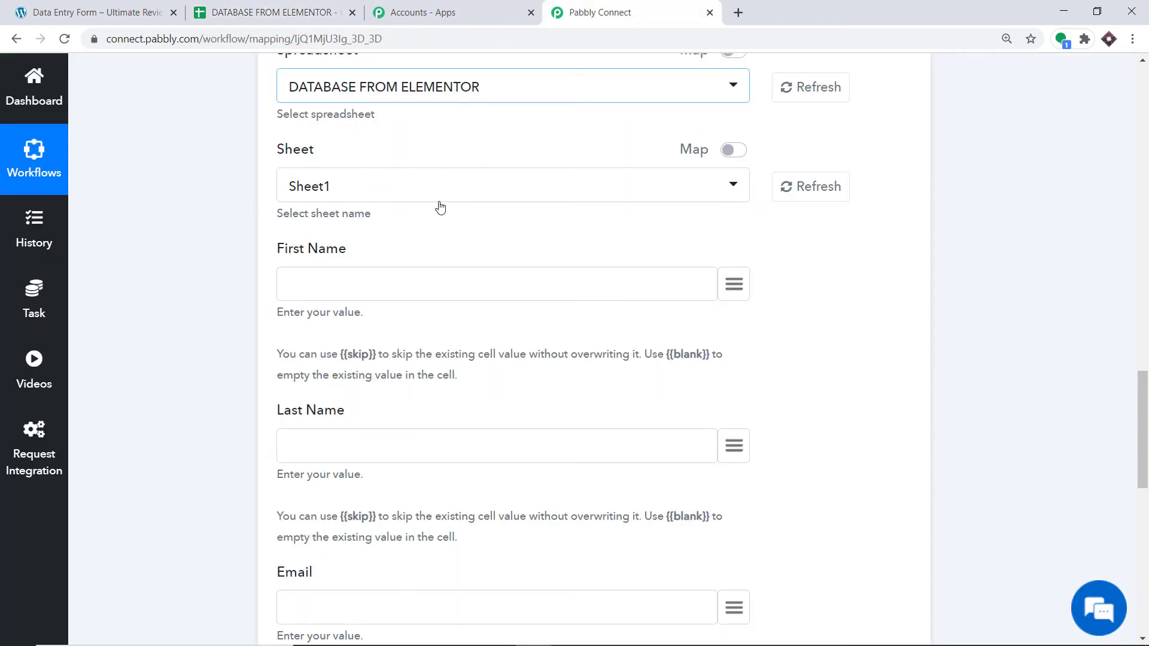
{"action": "scroll", "coordinate": [307, 197], "scroll_direction": "down", "scroll_amount": 1}
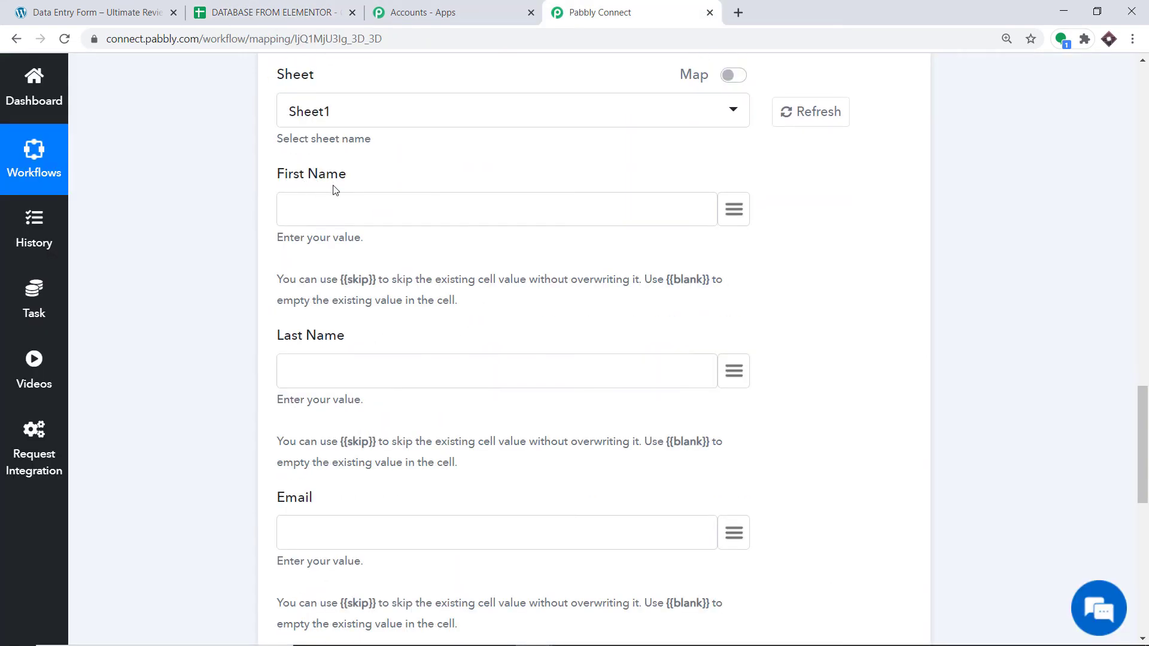
{"action": "scroll", "coordinate": [313, 477], "scroll_direction": "down", "scroll_amount": 4}
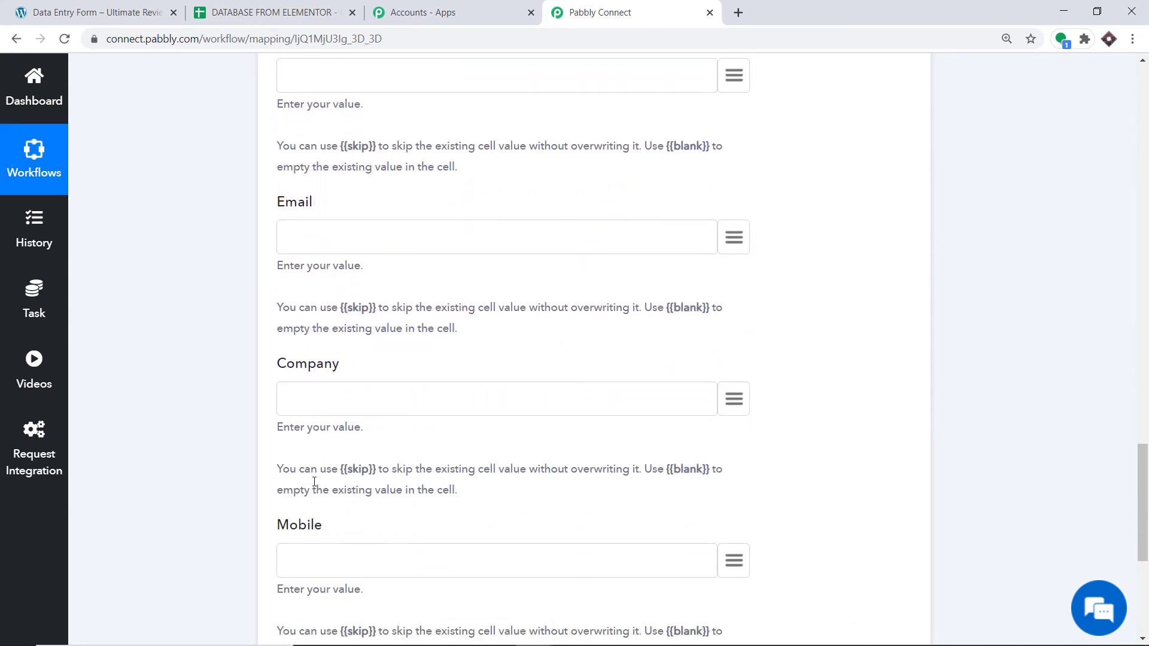
{"action": "left_click", "coordinate": [211, 4]}
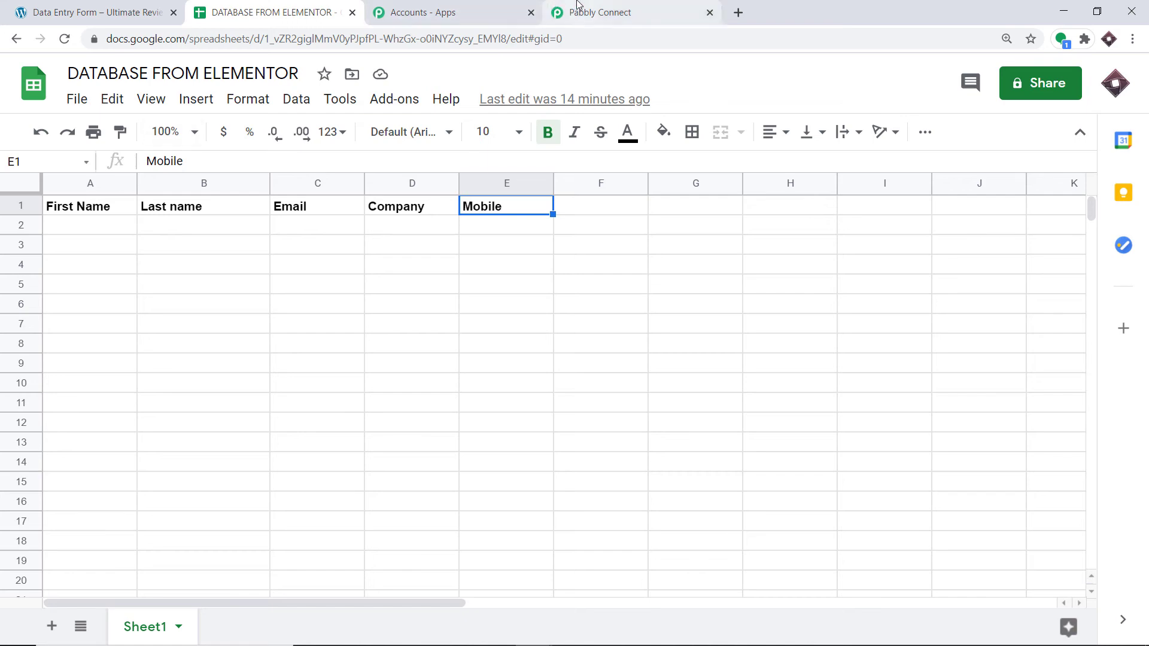
{"action": "left_click", "coordinate": [577, 11]}
- Map the trigger's First_Name and Last_Name values to the First Name and Last Name fields of the Google Sheets action
{"action": "scroll", "coordinate": [356, 177], "scroll_direction": "up", "scroll_amount": 2}
{"action": "scroll", "coordinate": [302, 189], "scroll_direction": "up", "scroll_amount": 2}
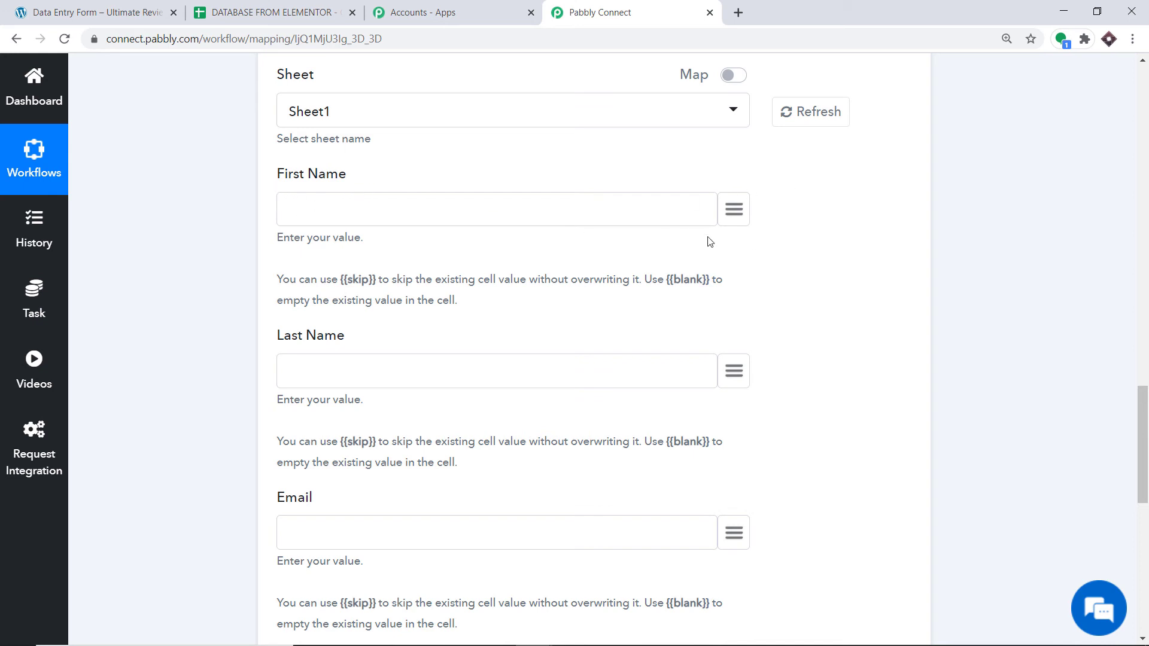
{"action": "left_click", "coordinate": [730, 217]}
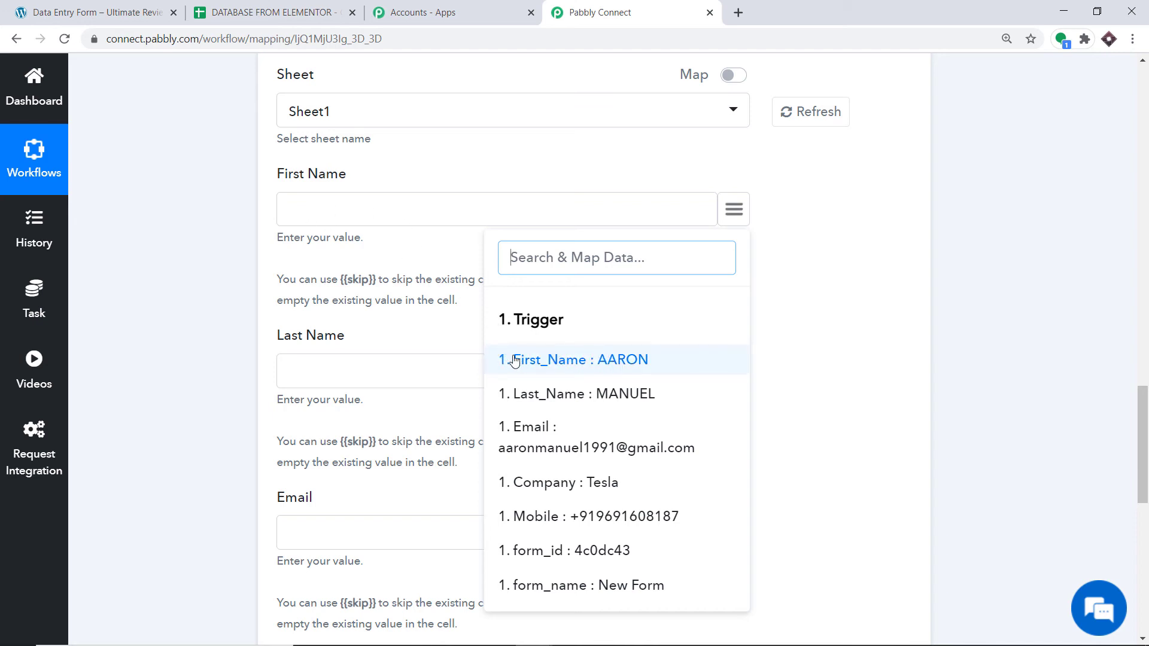
{"action": "left_click", "coordinate": [613, 360]}
{"action": "scroll", "coordinate": [659, 207], "scroll_direction": "down", "scroll_amount": 3}
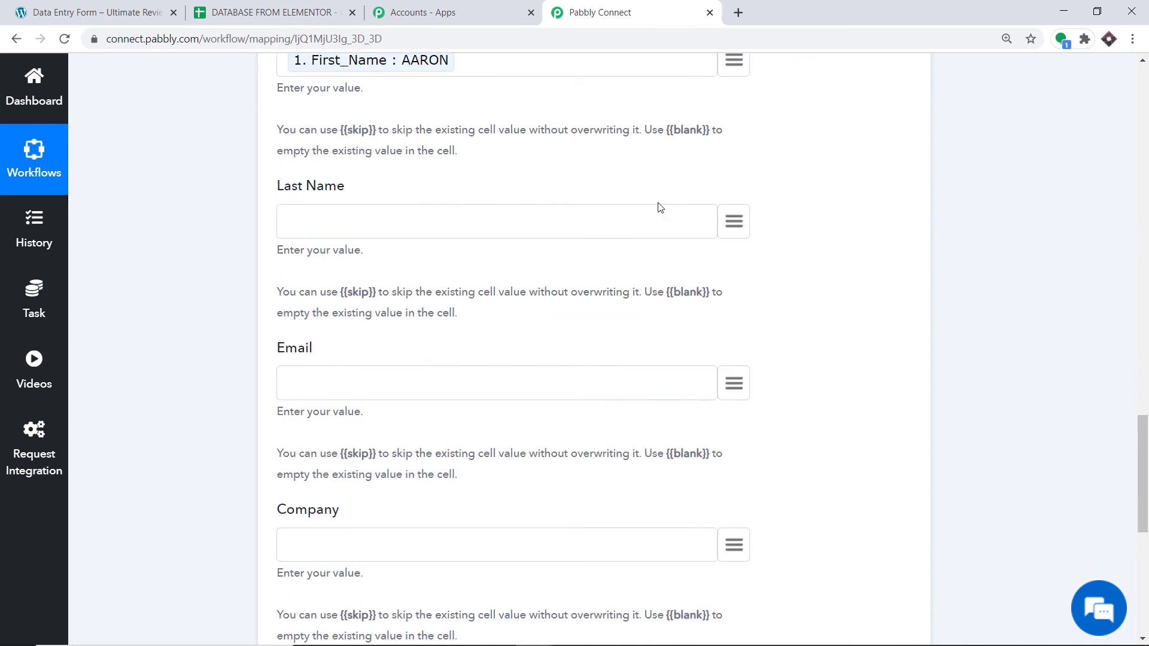
{"action": "left_click", "coordinate": [733, 224]}
{"action": "left_click", "coordinate": [633, 405]}
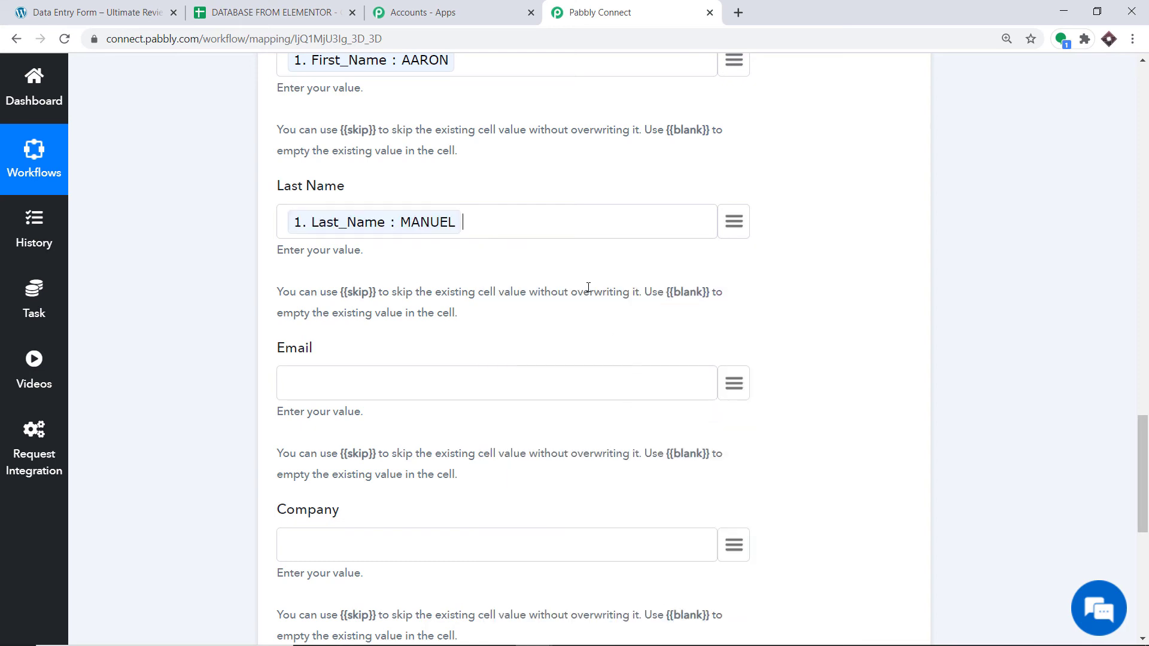
- Map the trigger's Email and Company values to the matching Email and Company fields
{"action": "scroll", "coordinate": [701, 247], "scroll_direction": "down", "scroll_amount": 3}
{"action": "left_click", "coordinate": [727, 239]}
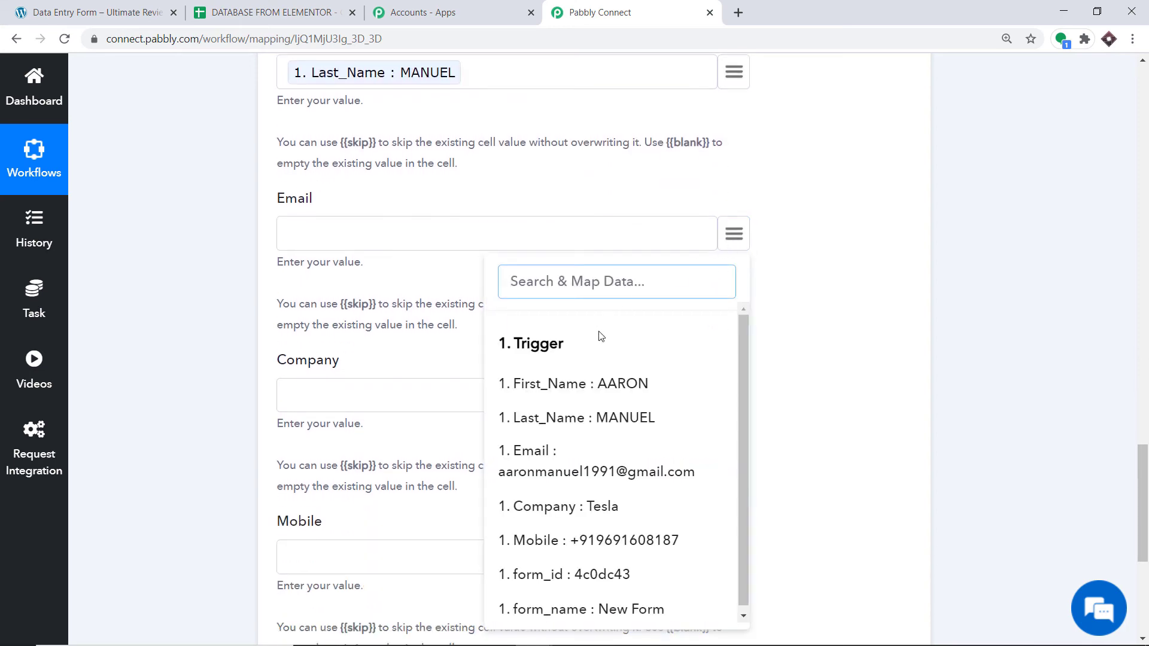
{"action": "left_click", "coordinate": [573, 445]}
{"action": "scroll", "coordinate": [577, 331], "scroll_direction": "down", "scroll_amount": 3}
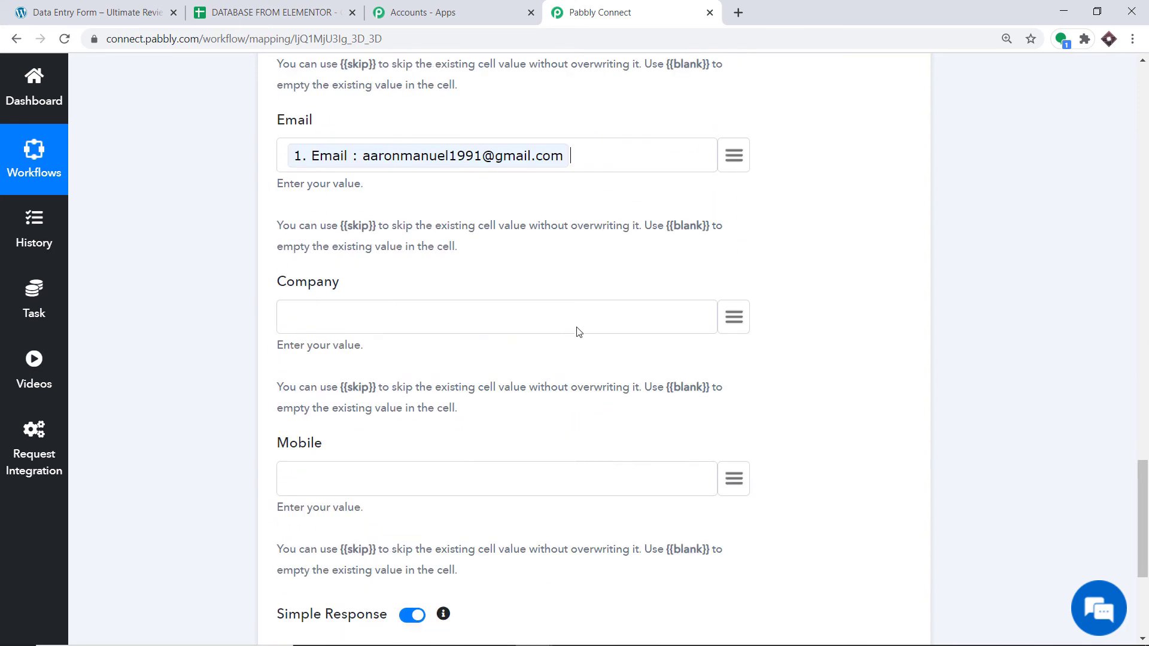
{"action": "left_click", "coordinate": [733, 248]}
{"action": "scroll", "coordinate": [636, 505], "scroll_direction": "down", "scroll_amount": 1}
{"action": "scroll", "coordinate": [636, 505], "scroll_direction": "down", "scroll_amount": 1}
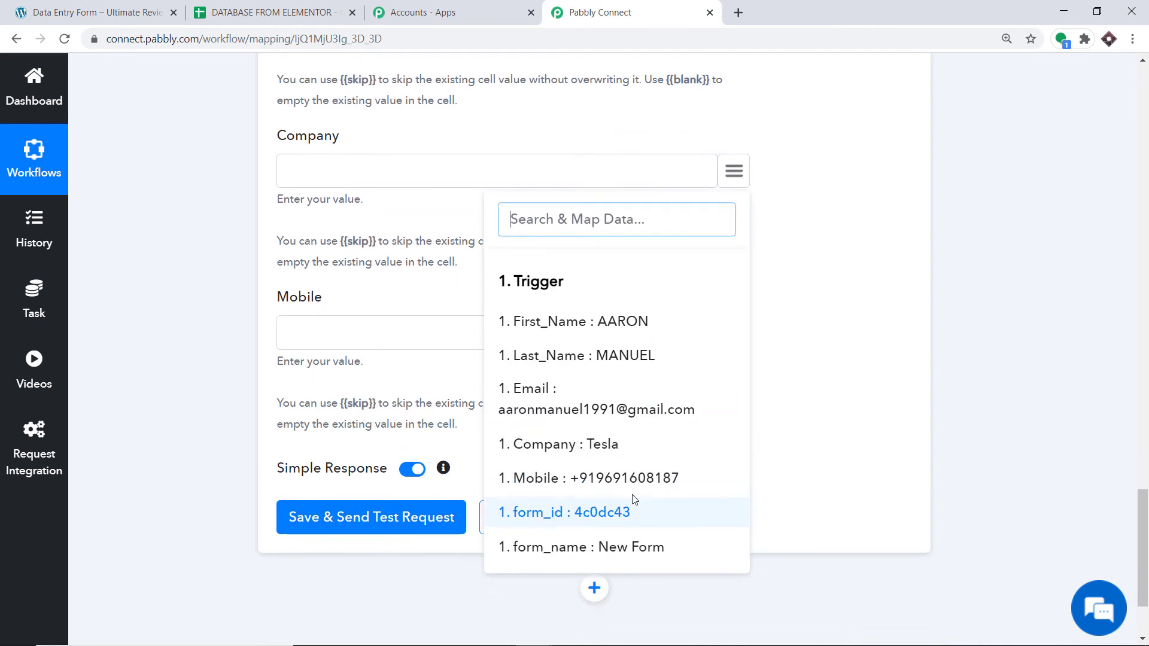
{"action": "left_click", "coordinate": [623, 443]}
- Map the trigger's Mobile value to the Mobile field
{"action": "left_click", "coordinate": [731, 337]}
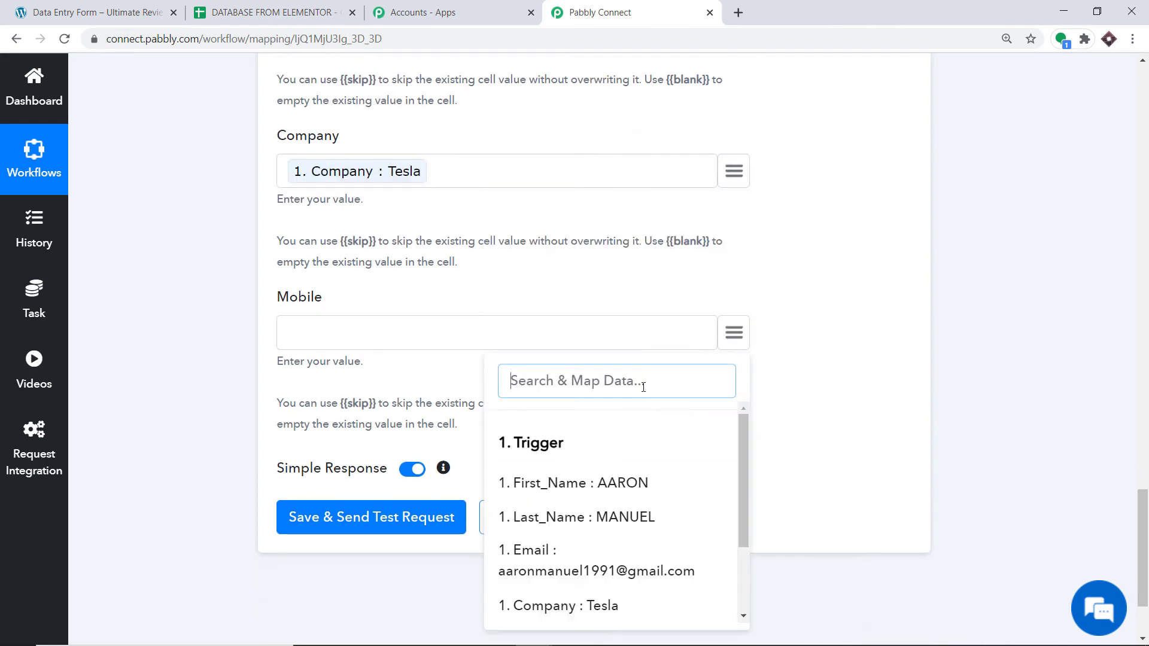
{"action": "scroll", "coordinate": [572, 542], "scroll_direction": "down", "scroll_amount": 2}
{"action": "left_click", "coordinate": [610, 540]}
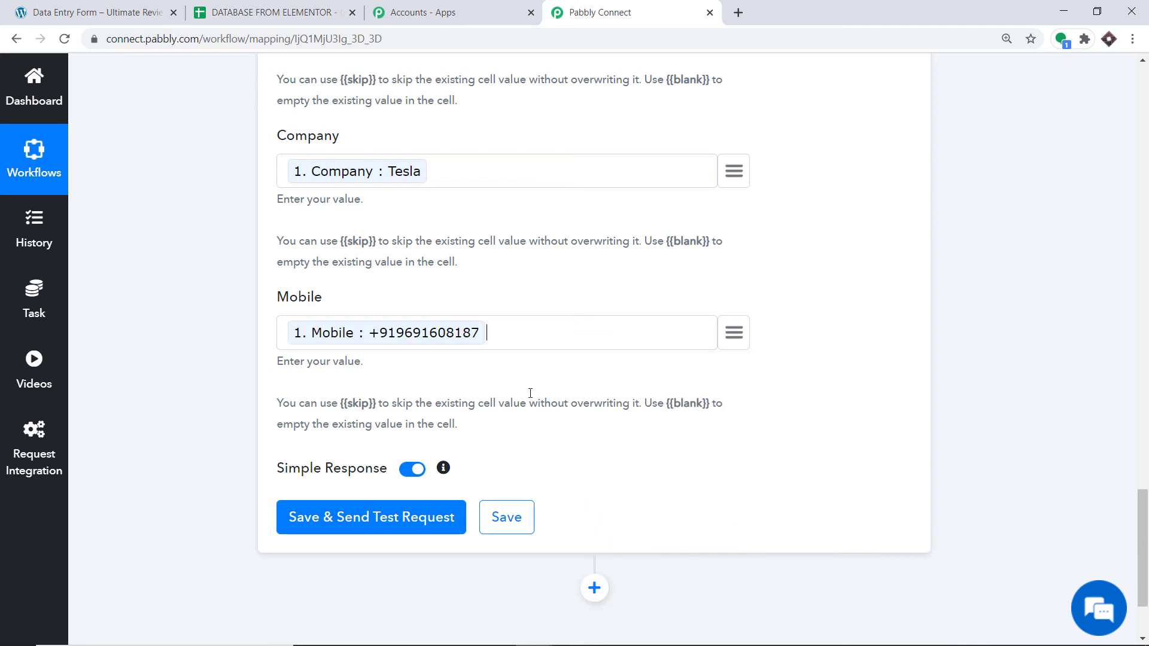
- Review the mapped fields, then save the Google Sheets action with a test request and view its API response
{"action": "scroll", "coordinate": [429, 264], "scroll_direction": "up", "scroll_amount": 6}
{"action": "scroll", "coordinate": [410, 227], "scroll_direction": "up", "scroll_amount": 3}
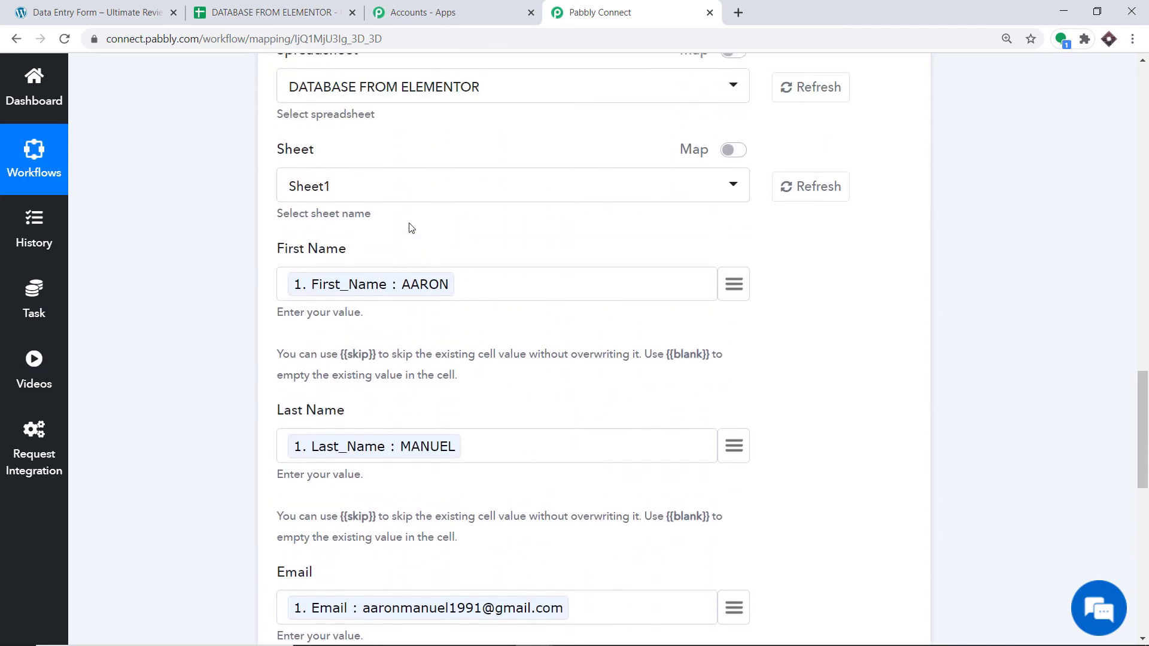
{"action": "scroll", "coordinate": [411, 228], "scroll_direction": "down", "scroll_amount": 11}
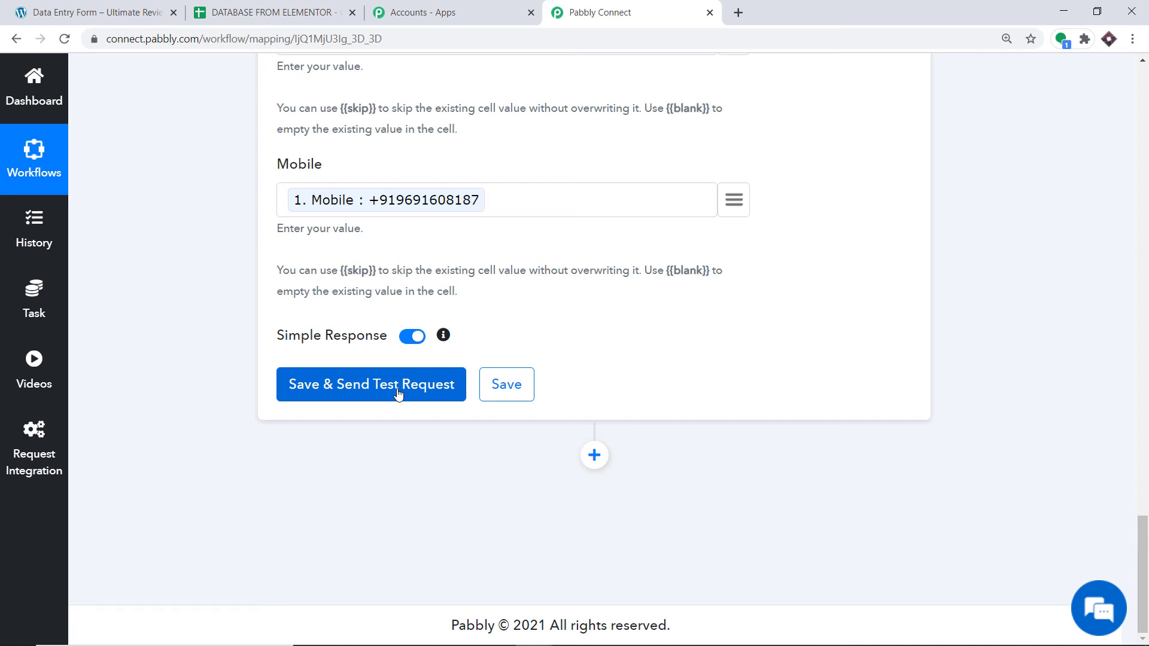
{"action": "left_click", "coordinate": [398, 389]}
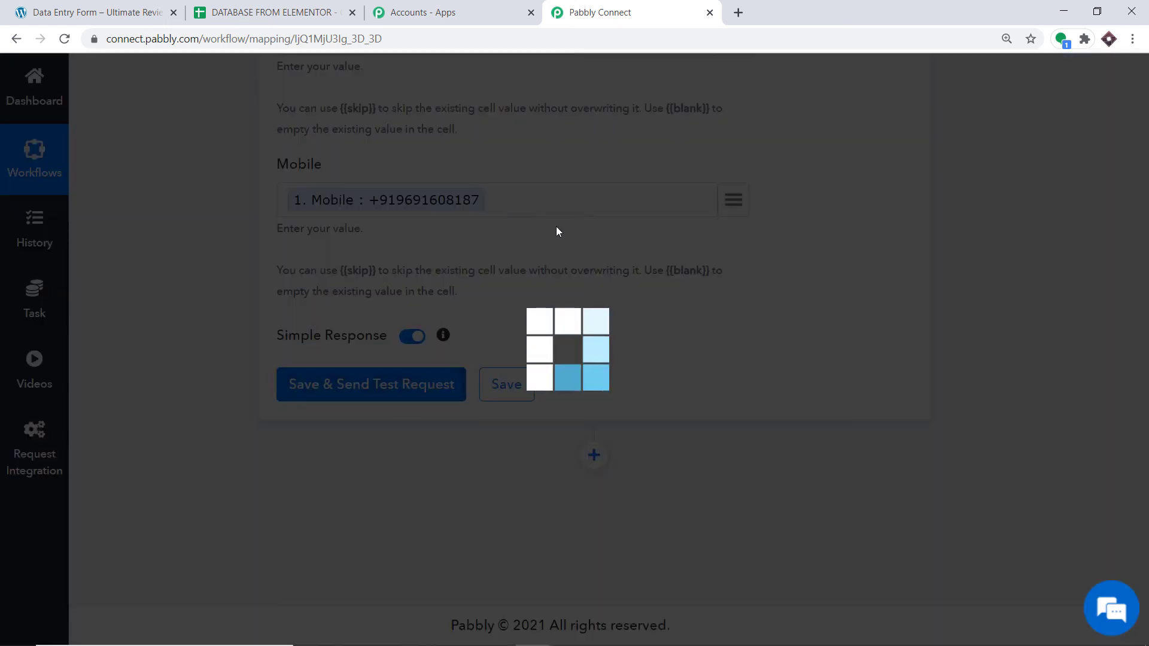
{"action": "scroll", "coordinate": [577, 209], "scroll_direction": "down", "scroll_amount": 5}
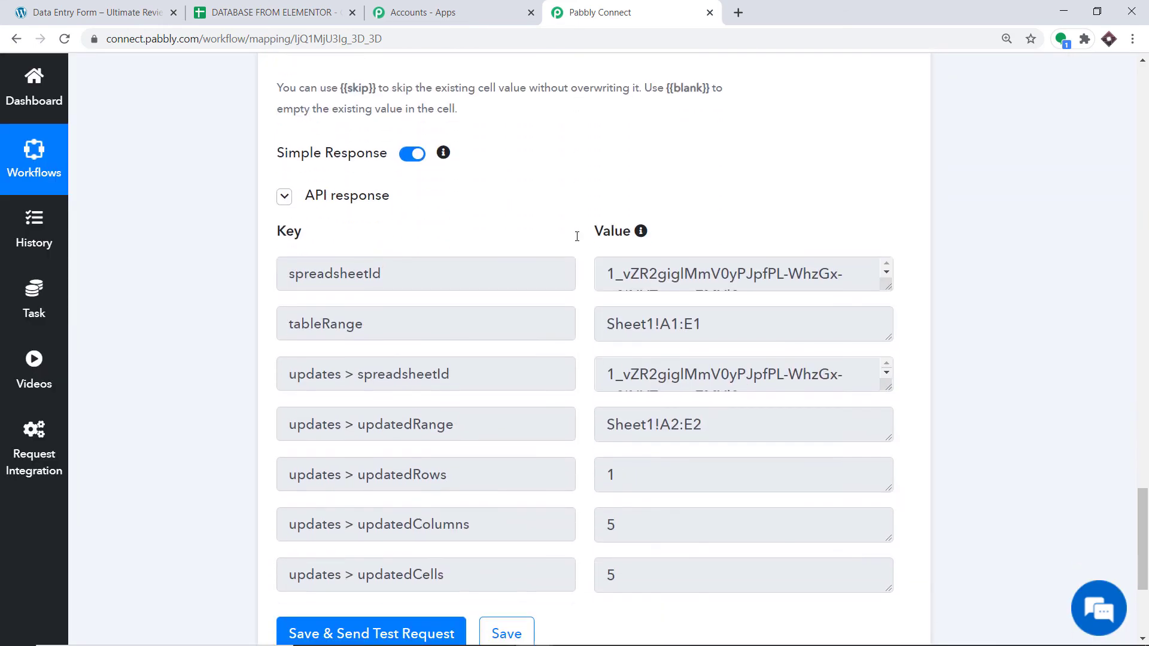
- Switch to the DATABASE FROM ELEMENTOR spreadsheet to check the added row, and widen the Email column to fit the full address
{"action": "left_click", "coordinate": [299, 5]}
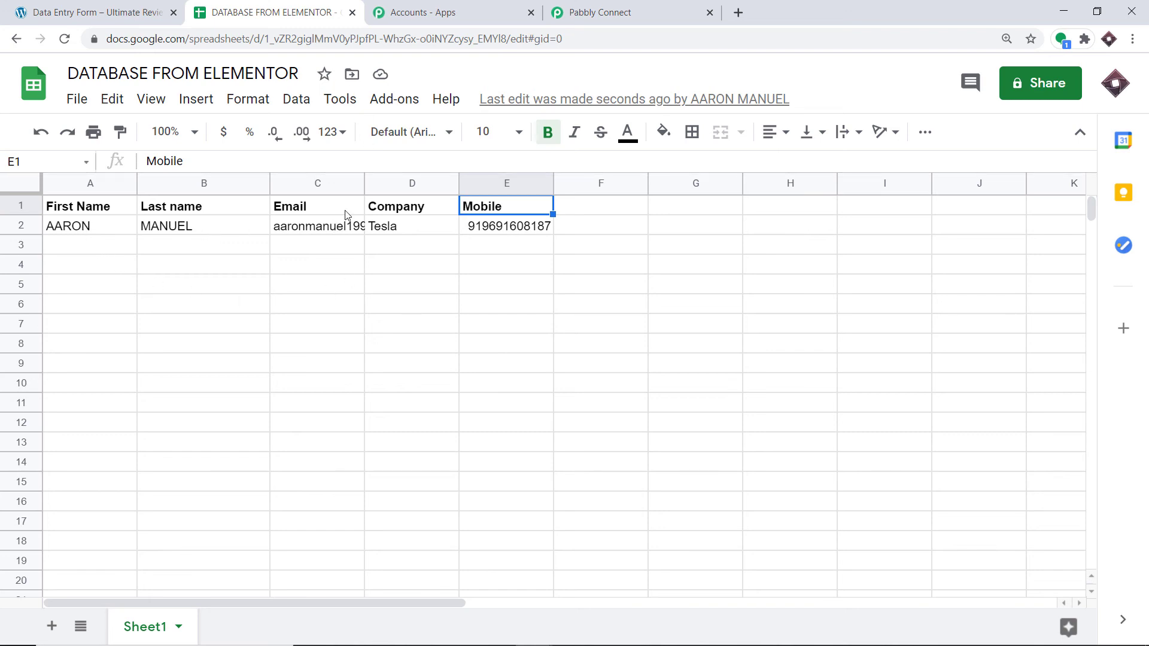
{"action": "left_click_drag", "start_coordinate": [364, 184], "coordinate": [460, 184]}
{"action": "left_click", "coordinate": [504, 232]}
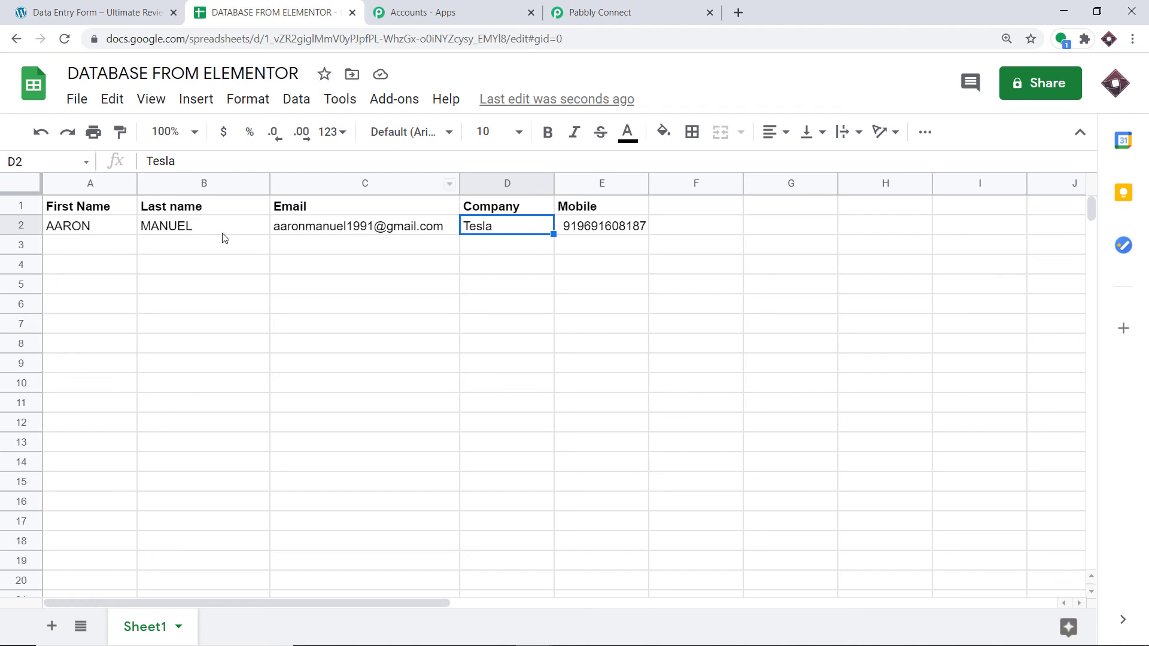
- Return to Pabbly Connect and collapse the Google Sheets action and the Elementor trigger to view the whole workflow
{"action": "left_click", "coordinate": [639, 21]}
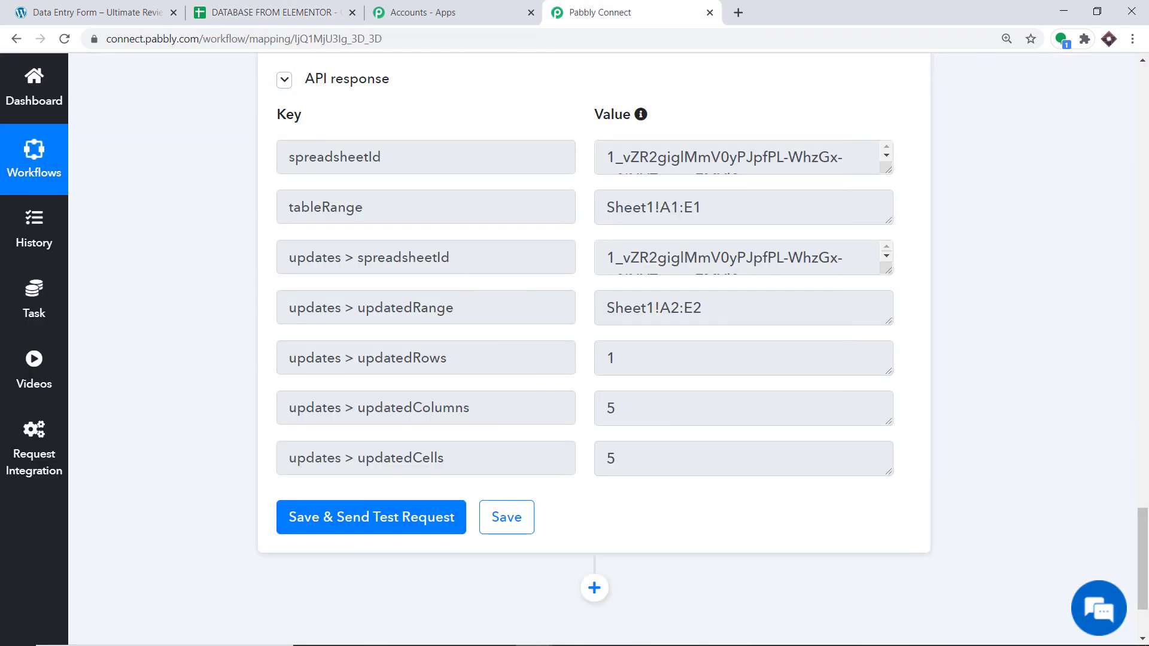
{"action": "scroll", "coordinate": [593, 347], "scroll_direction": "up", "scroll_amount": 8}
{"action": "scroll", "coordinate": [664, 257], "scroll_direction": "up", "scroll_amount": 15}
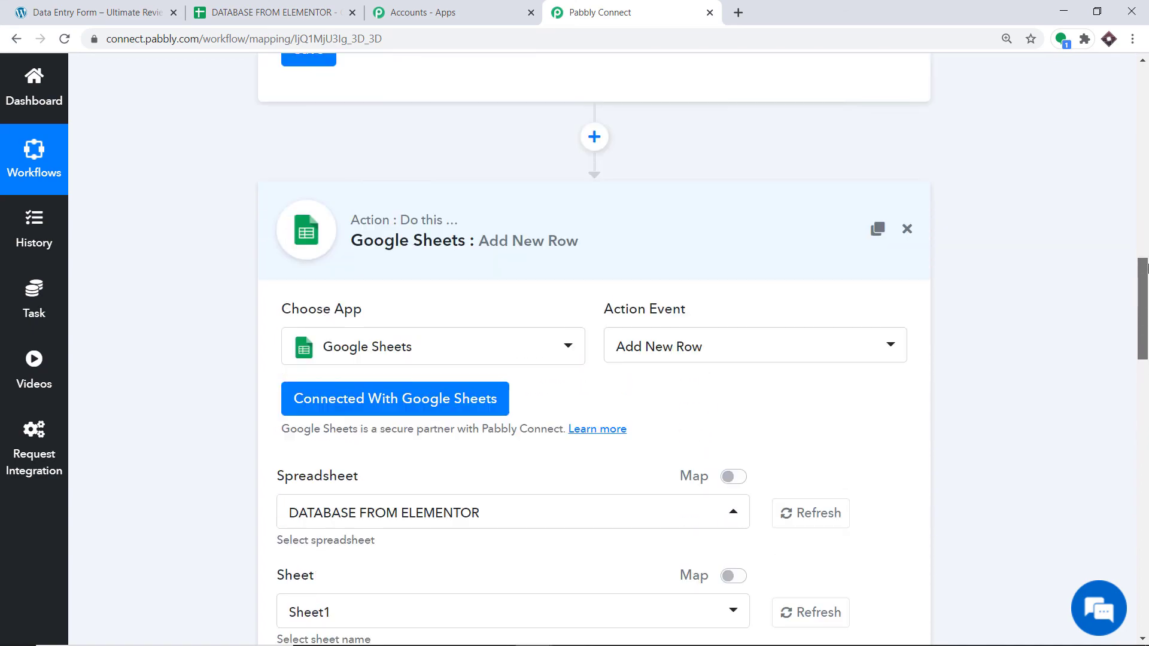
{"action": "left_click", "coordinate": [419, 332]}
{"action": "left_click_drag", "start_coordinate": [1143, 527], "coordinate": [1143, 156]}
{"action": "left_click", "coordinate": [735, 254]}
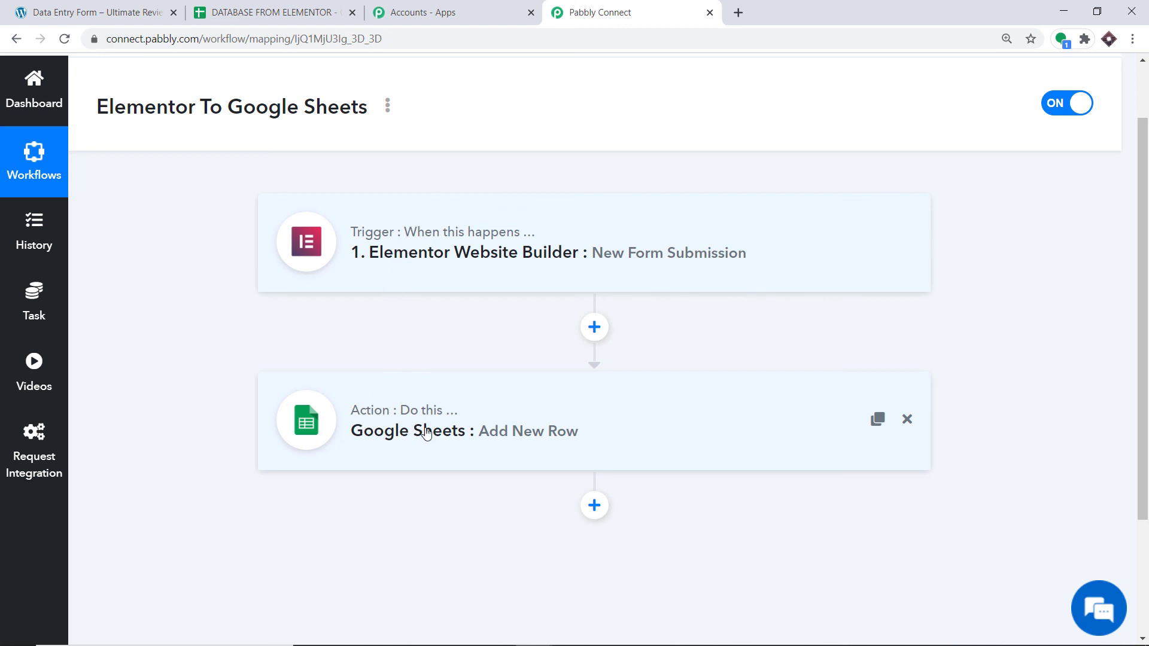
- Switch to the Data Entry Form page, fill the form with the saved autofill contact whose company is DLF, and submit it
{"action": "left_click", "coordinate": [120, 7]}
{"action": "left_click", "coordinate": [534, 229]}
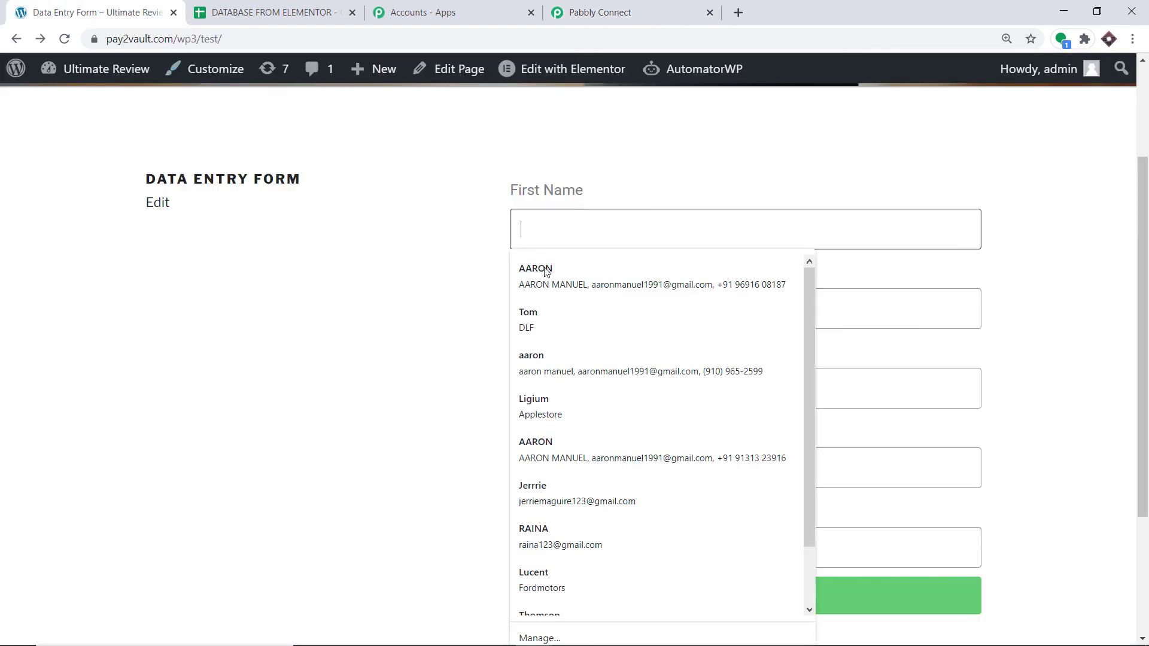
{"action": "left_click", "coordinate": [555, 329]}
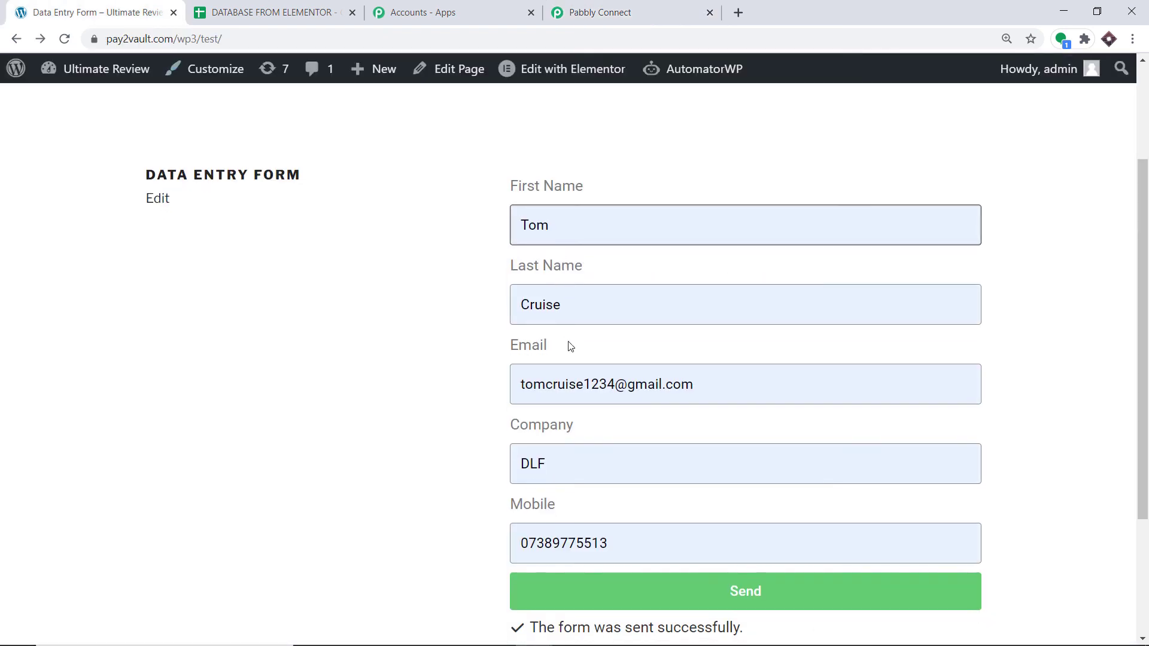
{"action": "scroll", "coordinate": [533, 302], "scroll_direction": "down", "scroll_amount": 1}
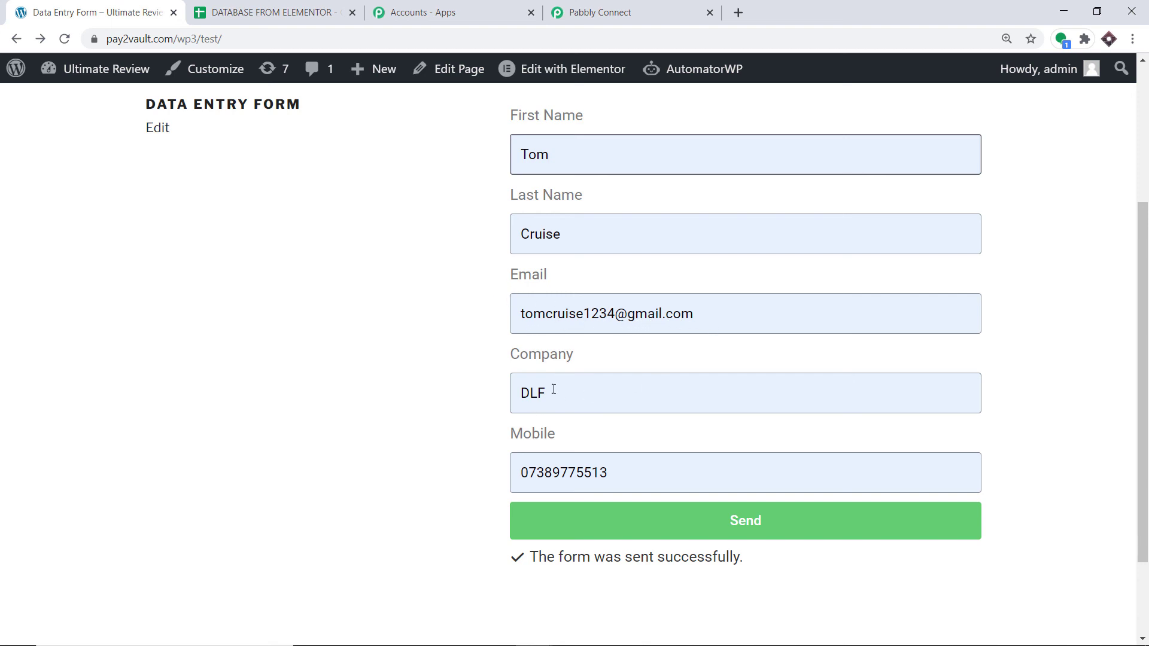
{"action": "left_click", "coordinate": [652, 525]}
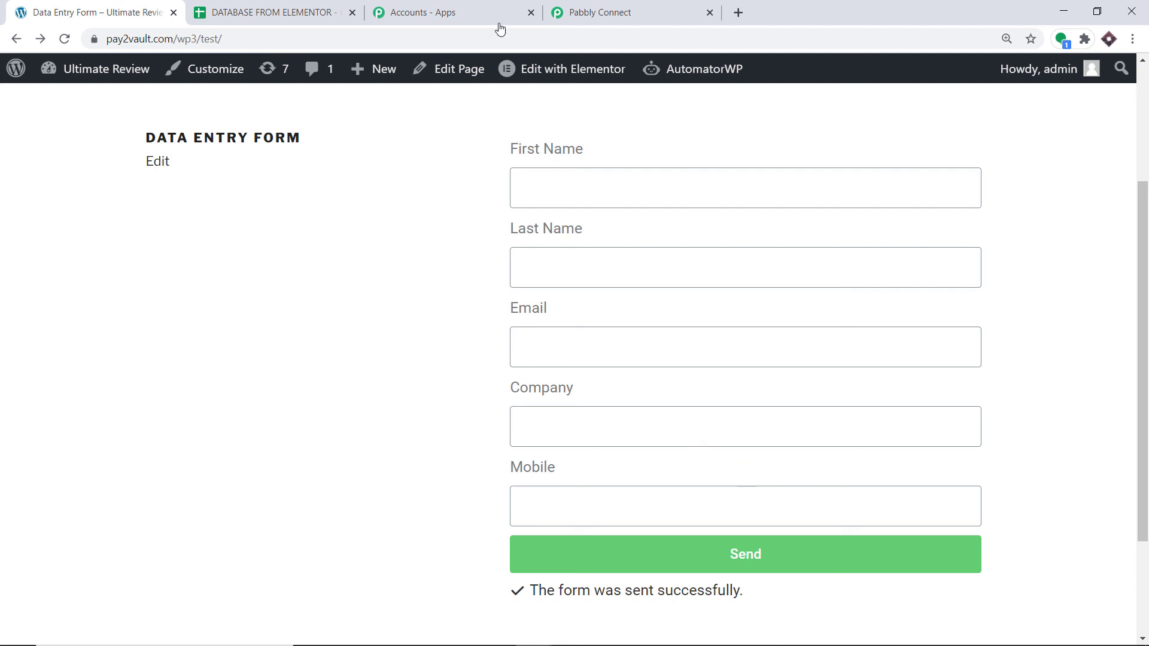
- Switch to the DATABASE FROM ELEMENTOR spreadsheet and check the name, email, company and mobile cells in row 3
{"action": "left_click", "coordinate": [301, 3]}
{"action": "left_click", "coordinate": [263, 385]}
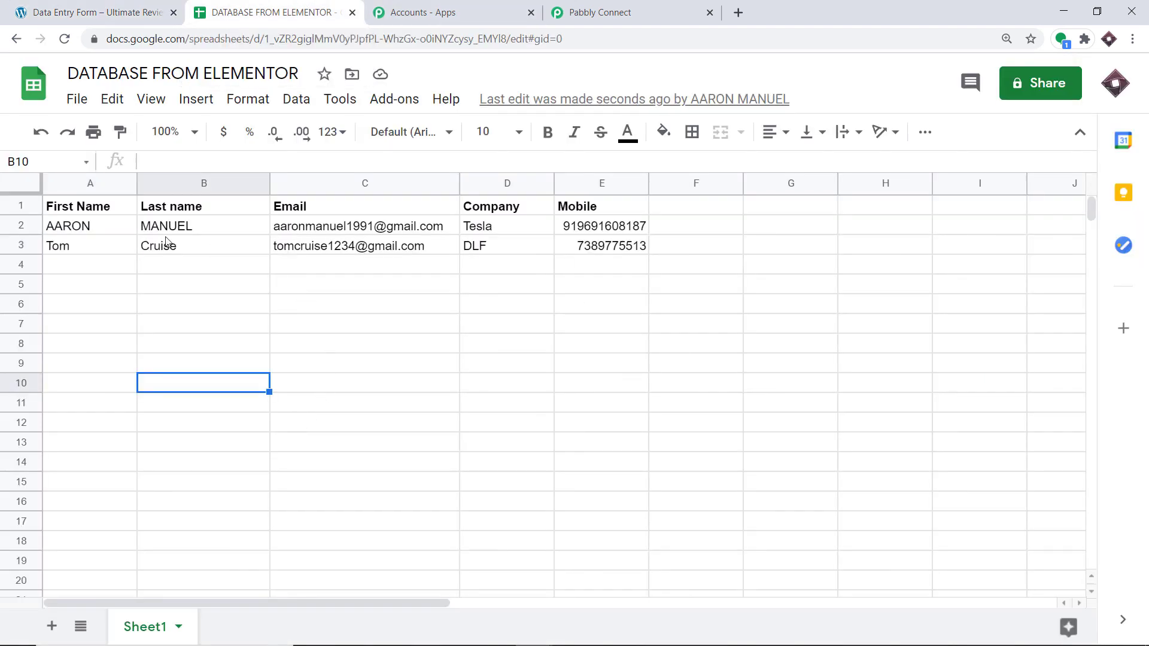
{"action": "left_click", "coordinate": [57, 248]}
{"action": "left_click", "coordinate": [192, 245]}
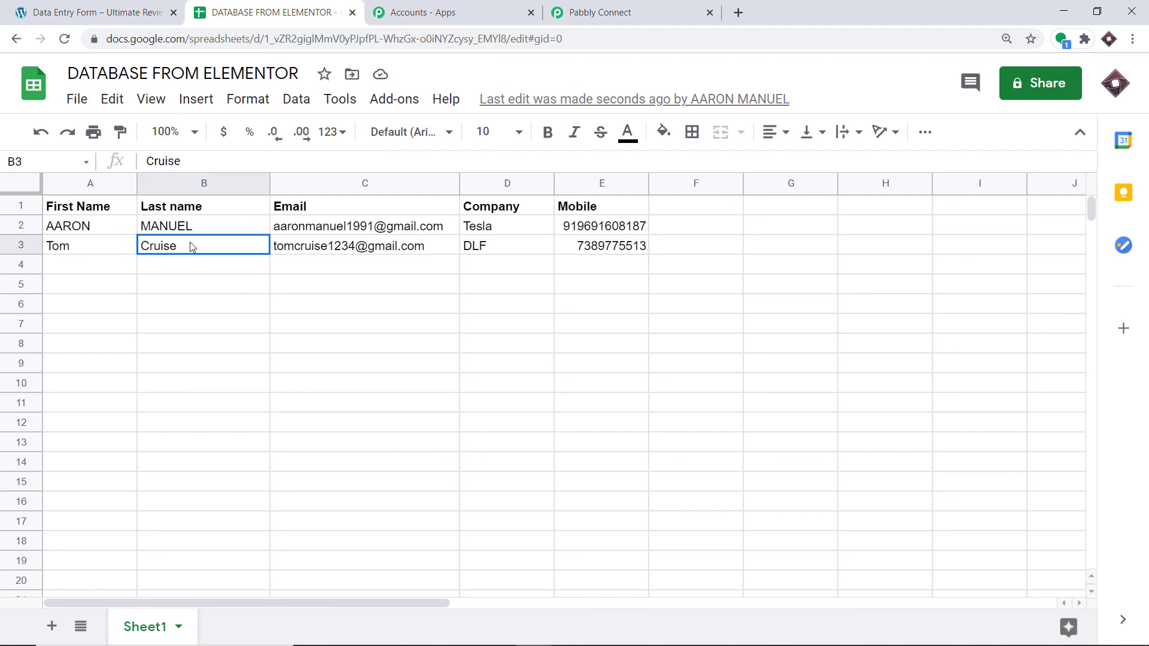
{"action": "left_click", "coordinate": [323, 247]}
{"action": "left_click", "coordinate": [497, 252]}
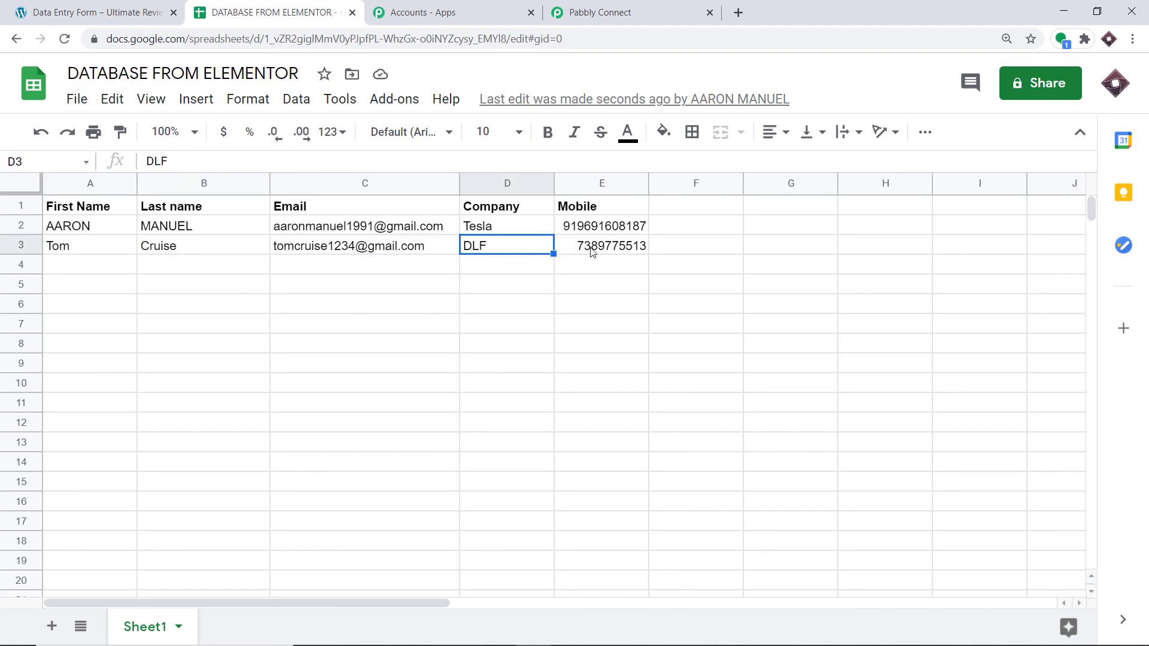
{"action": "left_click", "coordinate": [590, 250]}
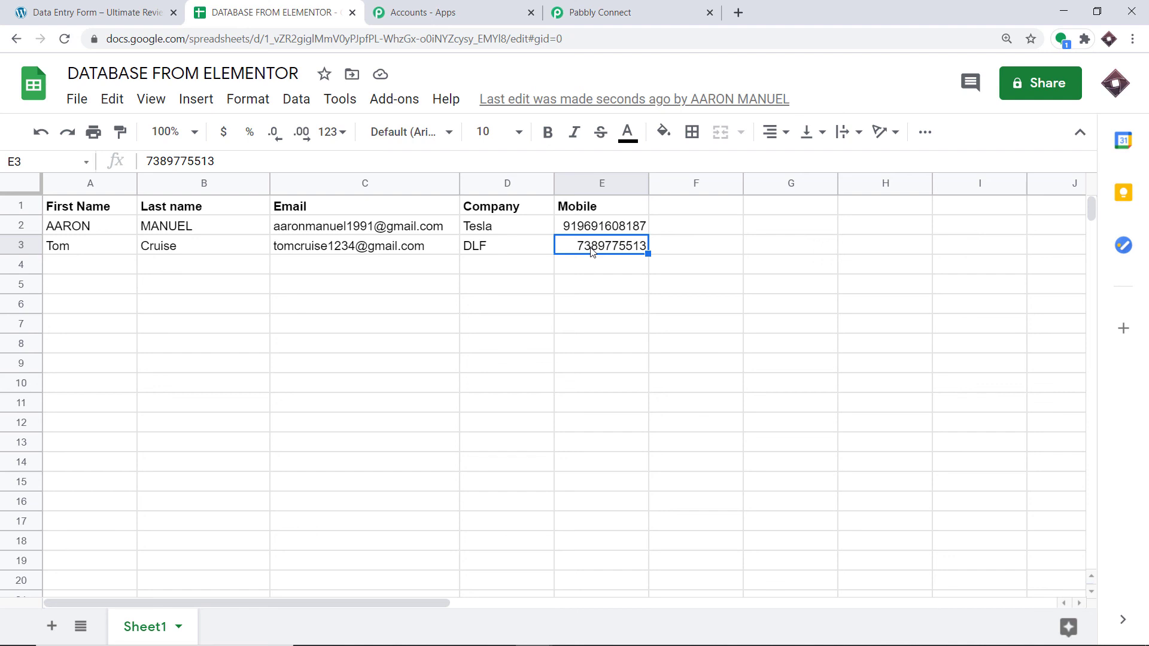